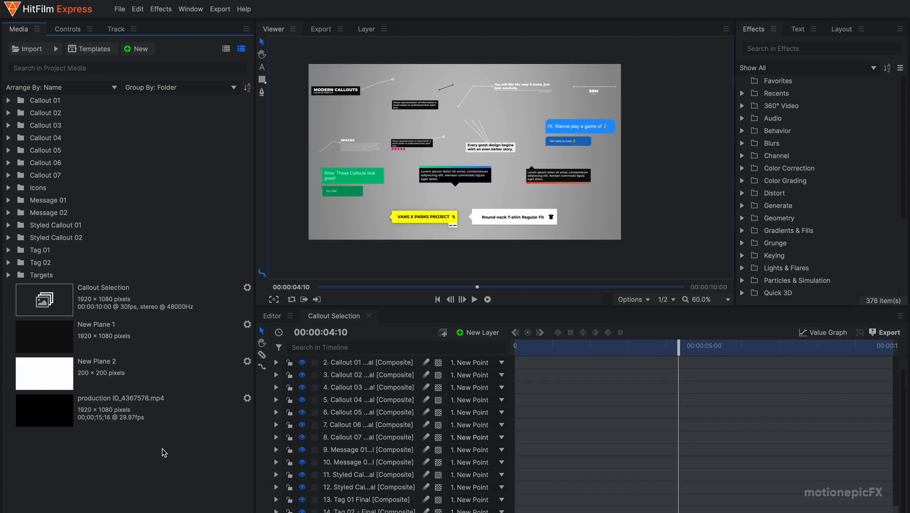
- Select individual callouts in the Callout Selection preview to identify which timeline layer each one belongs to
{"action": "left_click", "coordinate": [314, 321]}
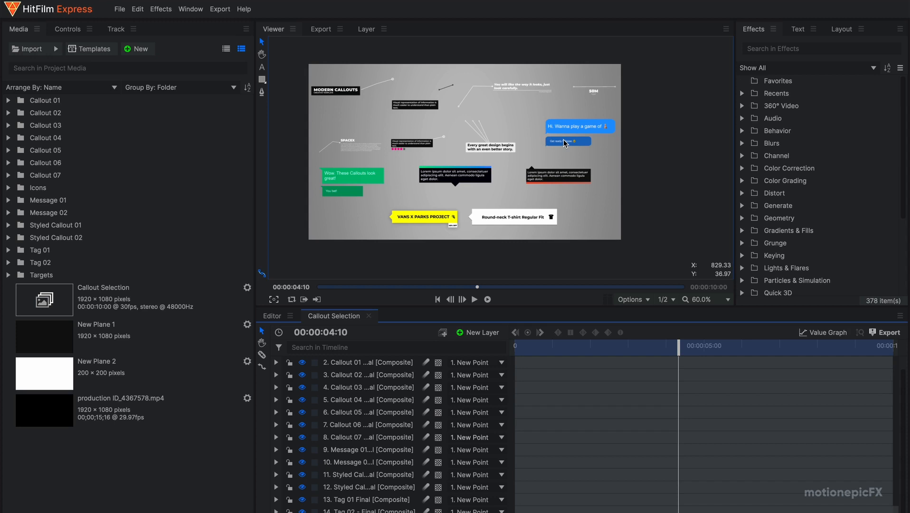
{"action": "left_click", "coordinate": [341, 91]}
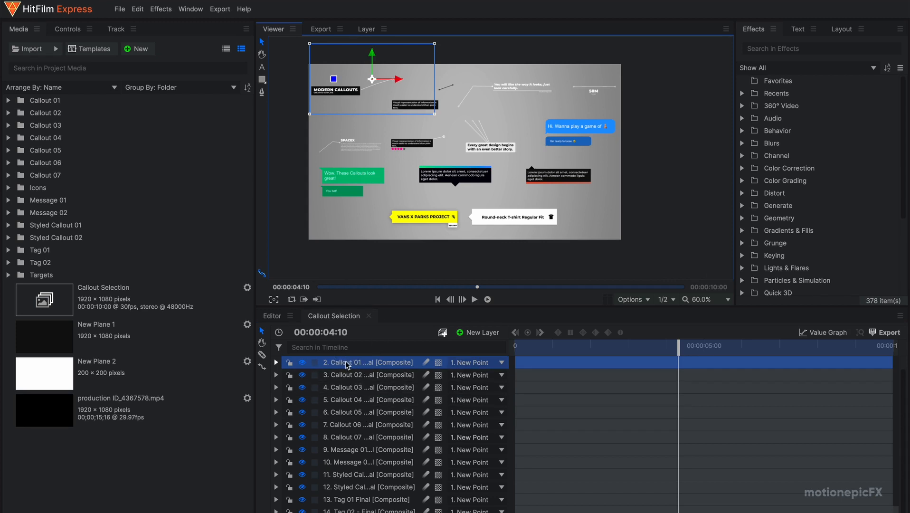
{"action": "left_click", "coordinate": [293, 148]}
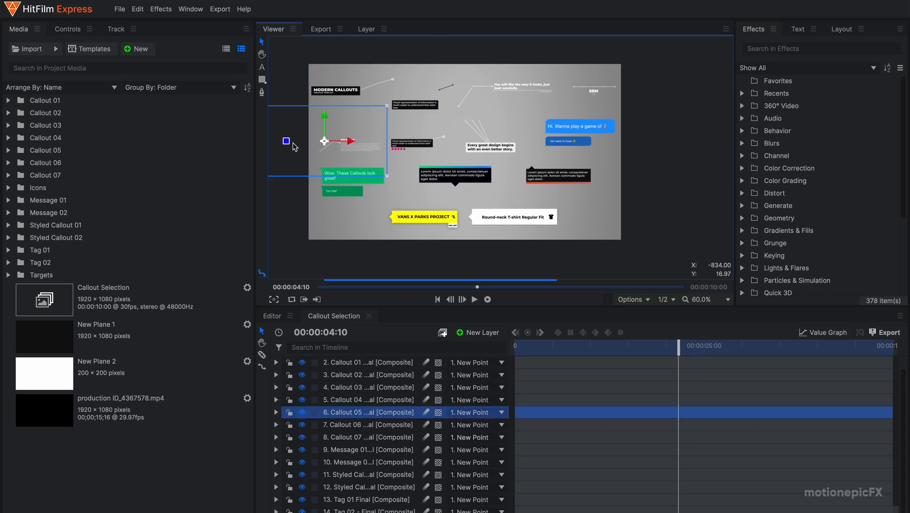
{"action": "left_click", "coordinate": [705, 136]}
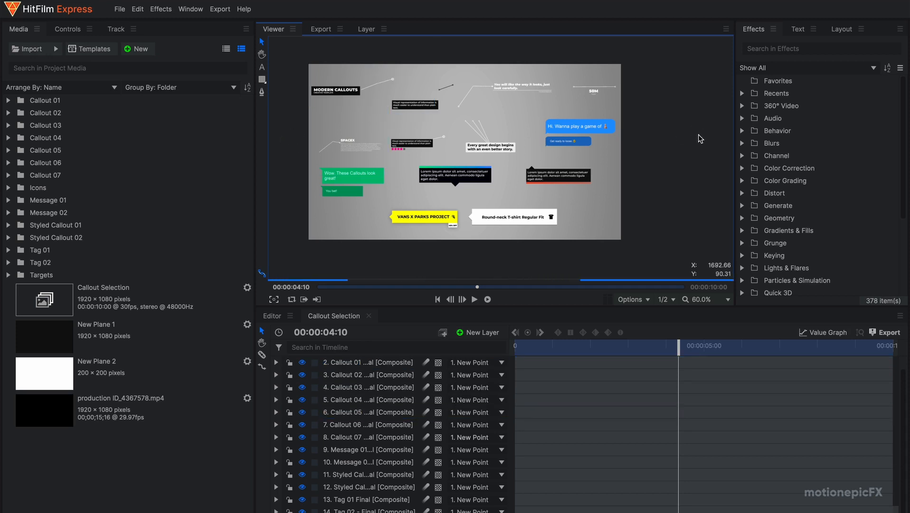
{"action": "left_click", "coordinate": [454, 183]}
{"action": "left_click", "coordinate": [456, 186]}
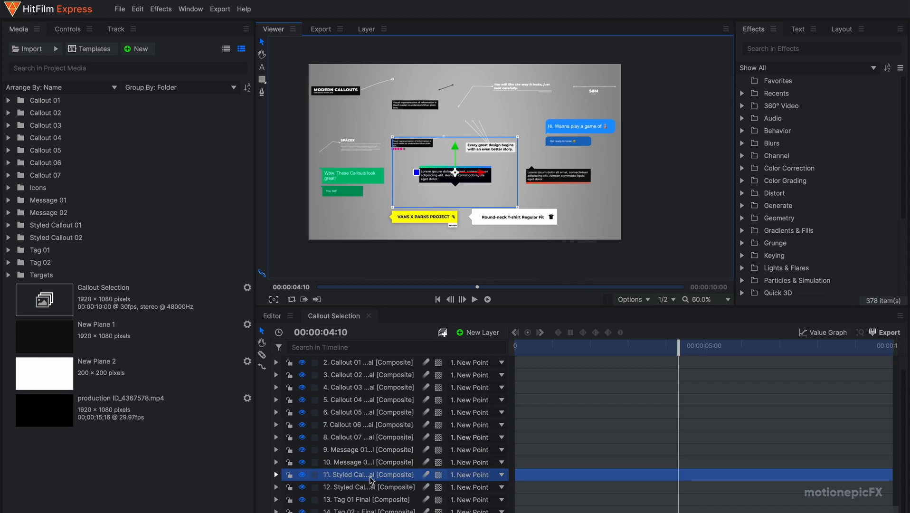
- Open the Callout 01 composite shot and add the footage production ID_4367578.mp4 beneath all its layers
{"action": "left_click", "coordinate": [335, 94]}
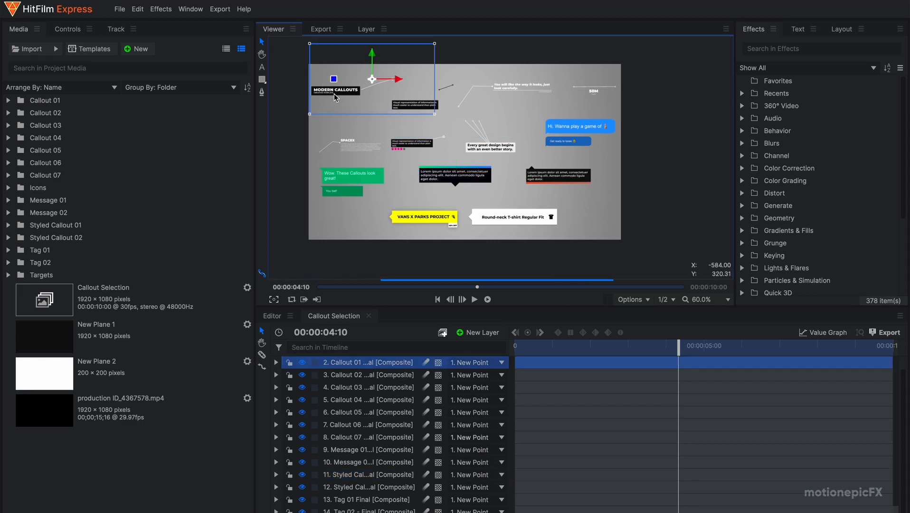
{"action": "double_click", "coordinate": [362, 364]}
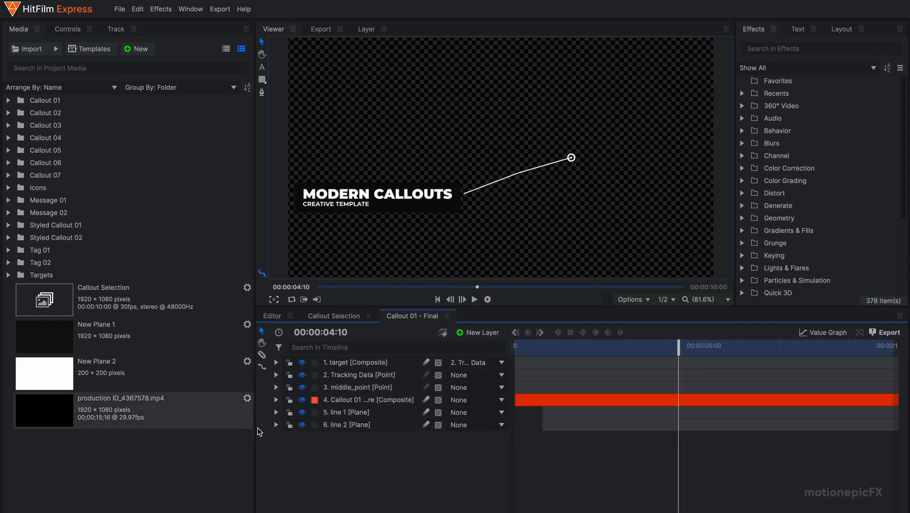
{"action": "left_click_drag", "start_coordinate": [119, 411], "coordinate": [317, 472]}
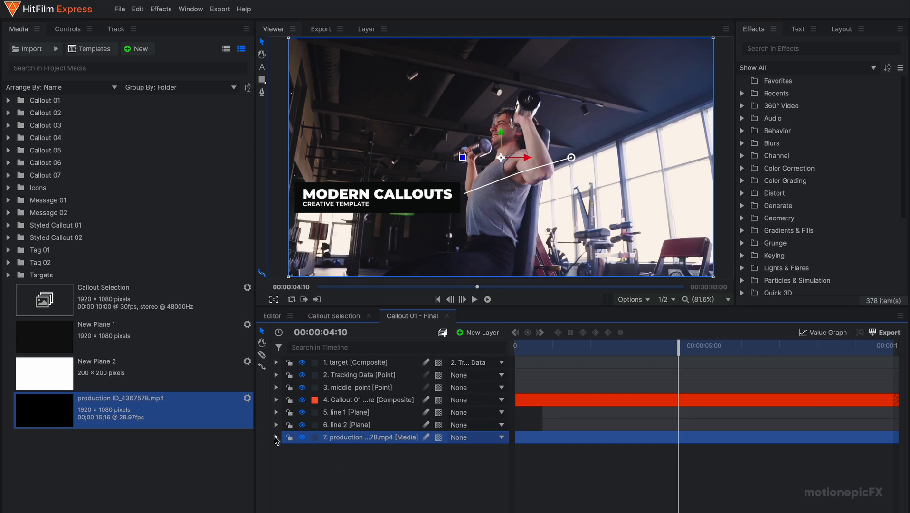
- Add a tracker to the production video layer in Callout 01 - Final
{"action": "left_click", "coordinate": [275, 437]}
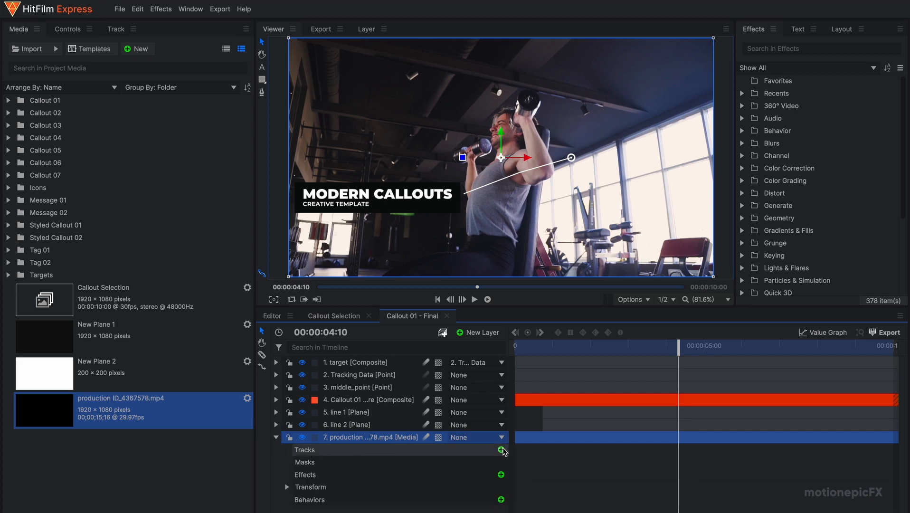
{"action": "left_click", "coordinate": [501, 450]}
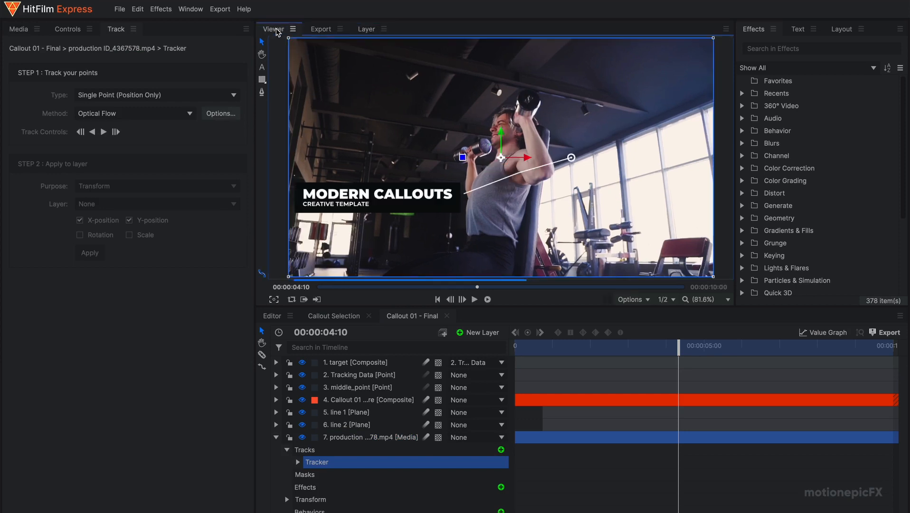
{"action": "scroll", "coordinate": [504, 174], "scroll_direction": "up", "scroll_amount": 5}
{"action": "scroll", "coordinate": [504, 174], "scroll_direction": "down", "scroll_amount": 5}
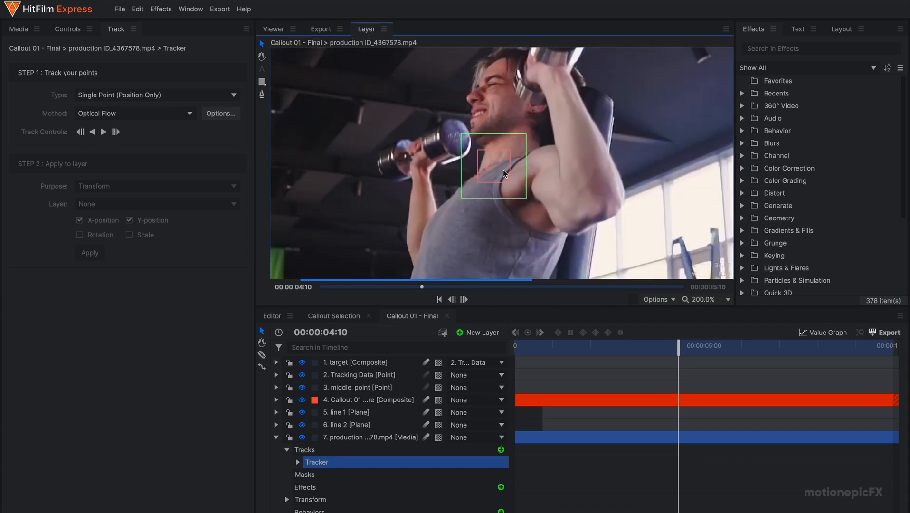
- Place the tracking point on the man's raised elbow at 00:00:00:02 and track it forward to 00:00:09:29
{"action": "left_click", "coordinate": [500, 180]}
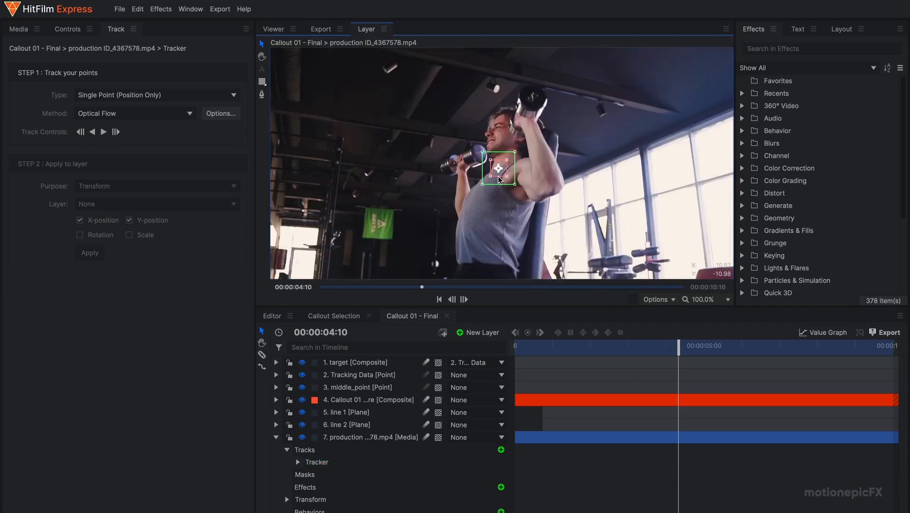
{"action": "scroll", "coordinate": [498, 179], "scroll_direction": "down", "scroll_amount": 1}
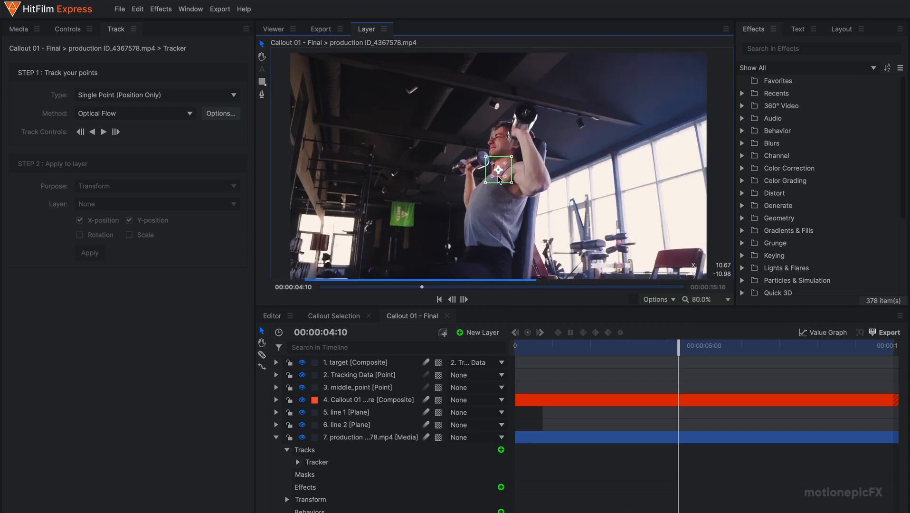
{"action": "left_click_drag", "start_coordinate": [500, 178], "coordinate": [551, 194]}
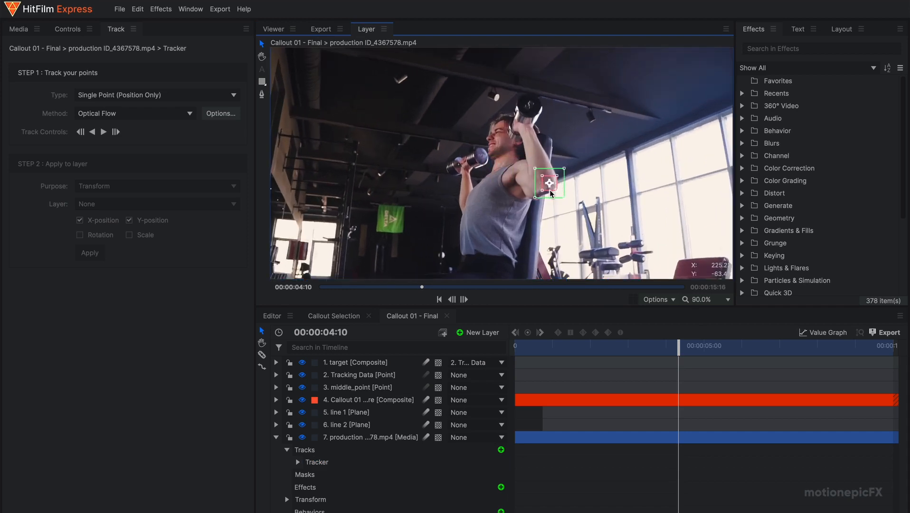
{"action": "left_click_drag", "start_coordinate": [547, 346], "coordinate": [518, 344]}
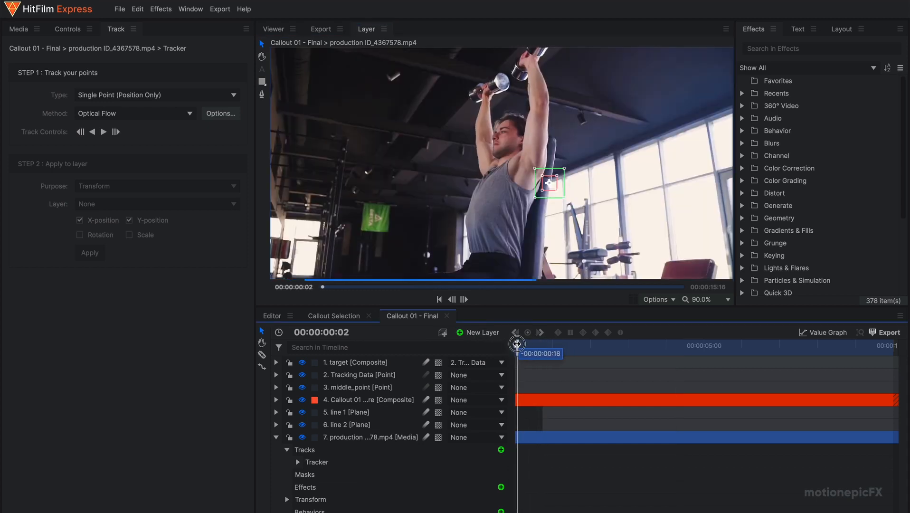
{"action": "left_click_drag", "start_coordinate": [545, 179], "coordinate": [542, 110]}
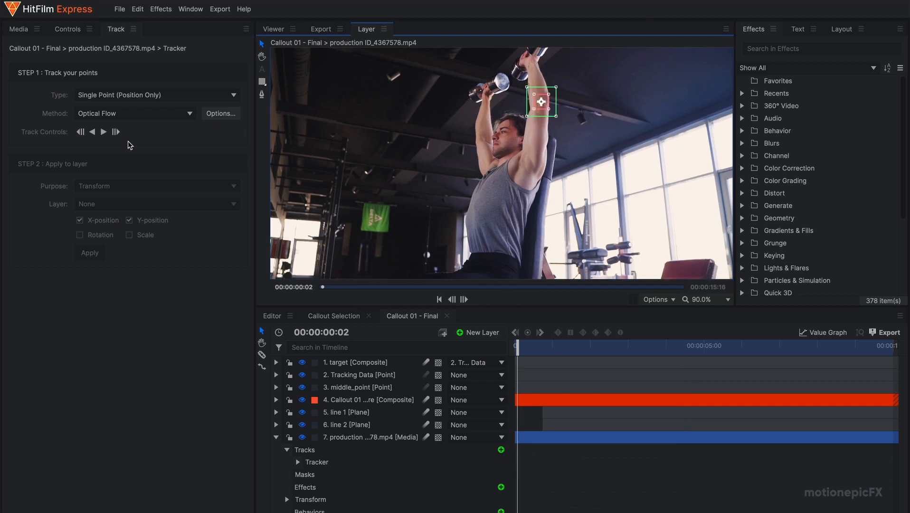
{"action": "left_click", "coordinate": [103, 133]}
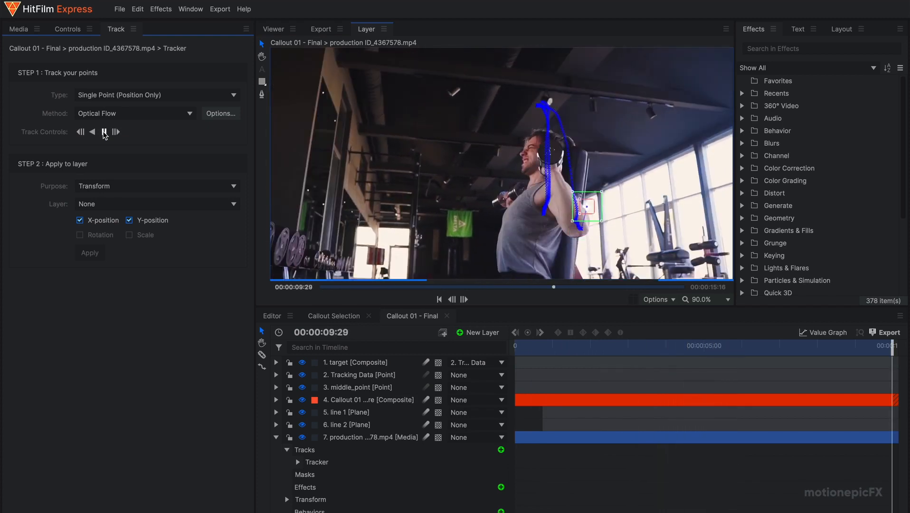
{"action": "left_click", "coordinate": [104, 132]}
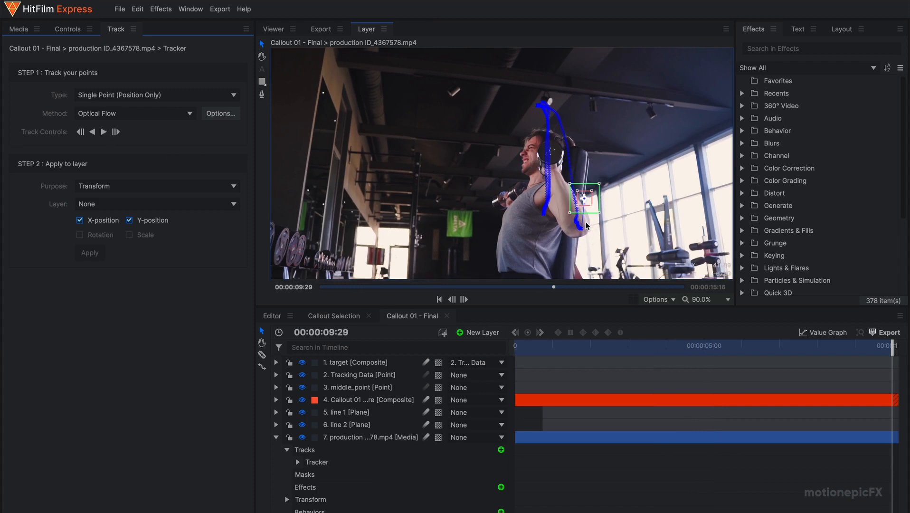
- Delete the stray Feature Position keyframe of Tracking Point 1 at 00:00:09:29
{"action": "scroll", "coordinate": [585, 224], "scroll_direction": "up", "scroll_amount": 5}
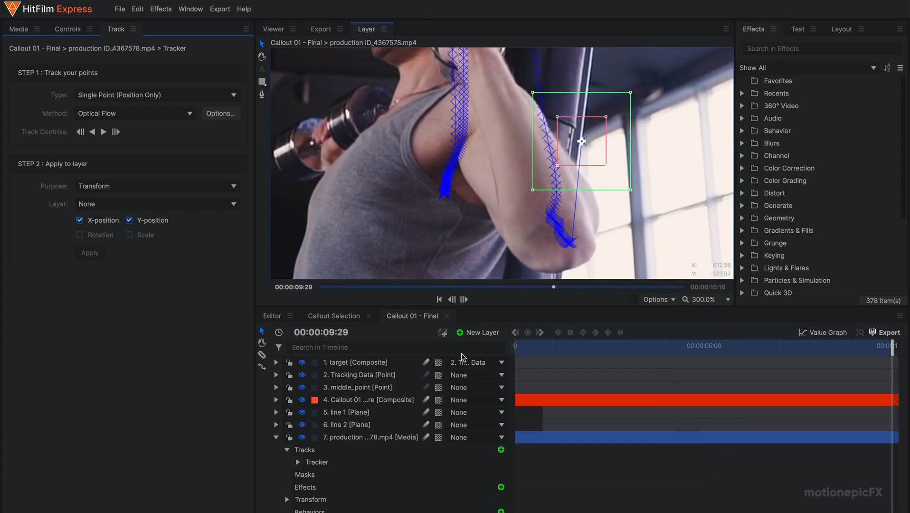
{"action": "left_click", "coordinate": [298, 462]}
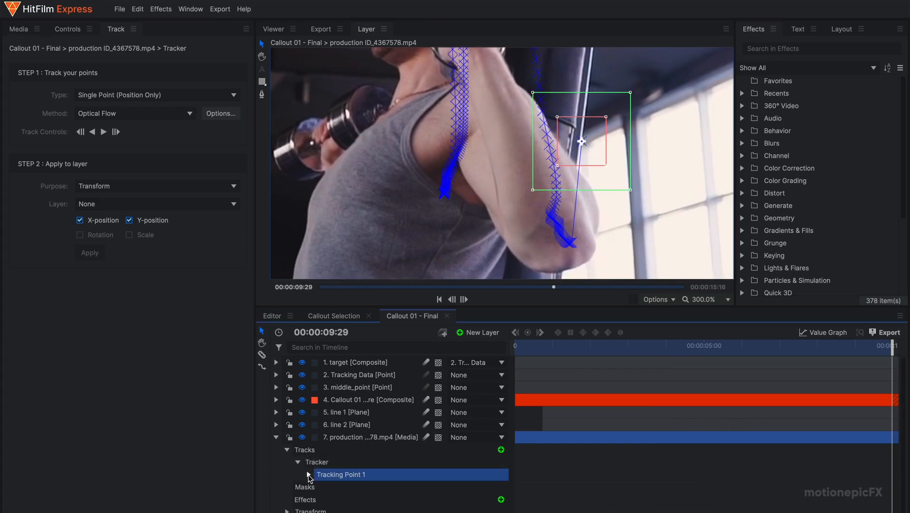
{"action": "left_click", "coordinate": [309, 475]}
{"action": "scroll", "coordinate": [682, 507], "scroll_direction": "up", "scroll_amount": 5}
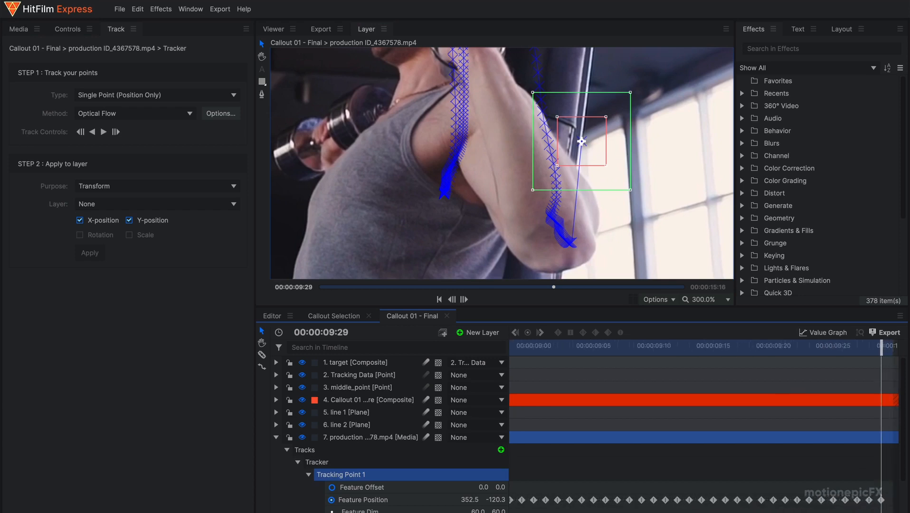
{"action": "scroll", "coordinate": [878, 499], "scroll_direction": "up", "scroll_amount": 2}
{"action": "left_click", "coordinate": [876, 499]}
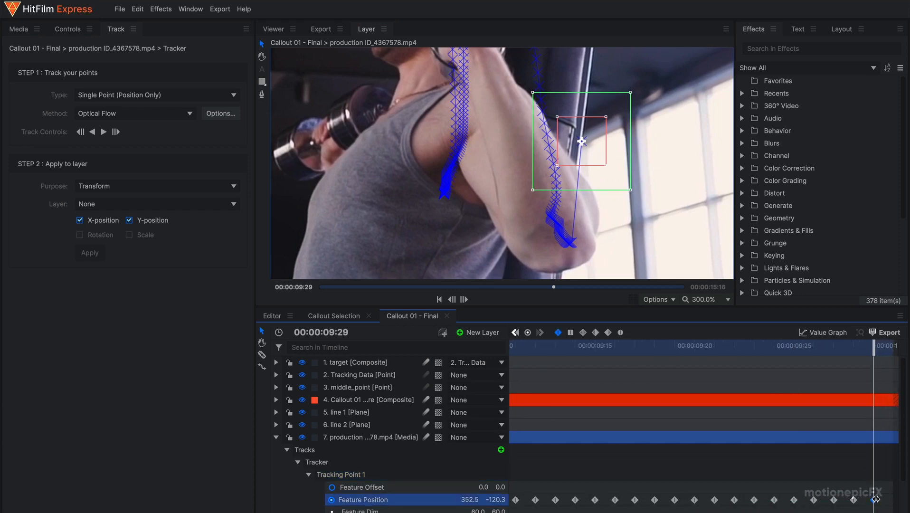
{"action": "key", "text": "Delete"}
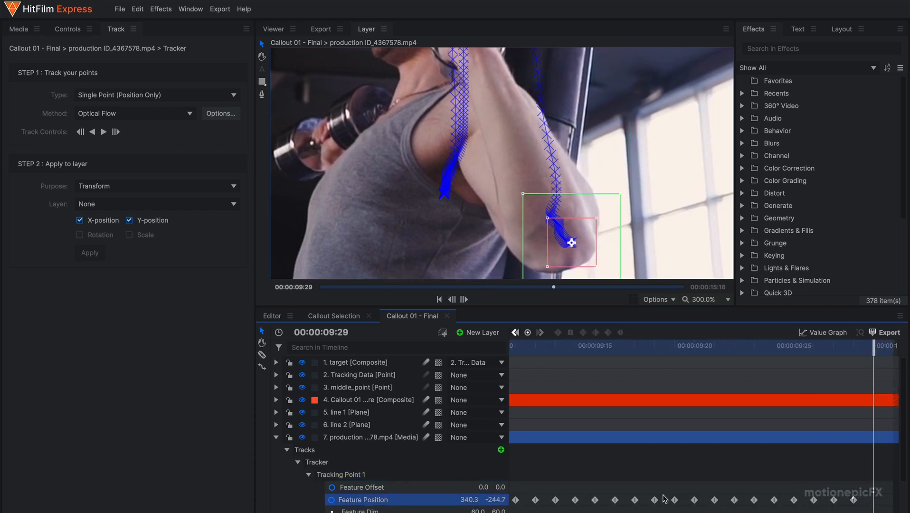
{"action": "scroll", "coordinate": [703, 428], "scroll_direction": "down", "scroll_amount": 8}
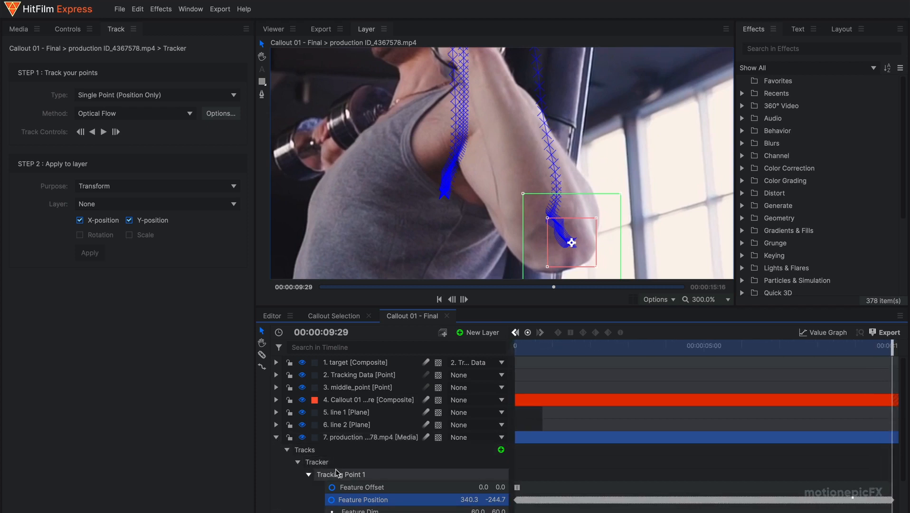
- Apply the track's X and Y position as a transform to the layer 2. Tracking Data
{"action": "left_click", "coordinate": [346, 475]}
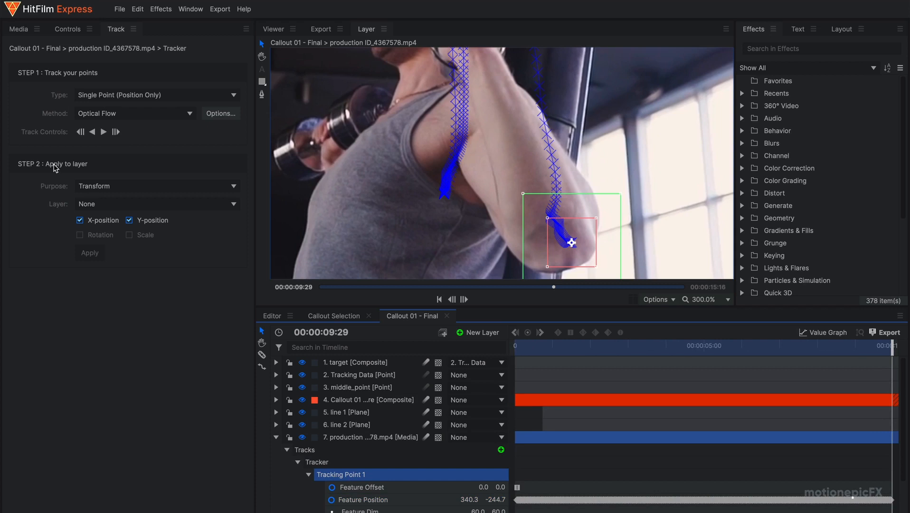
{"action": "left_click", "coordinate": [95, 204]}
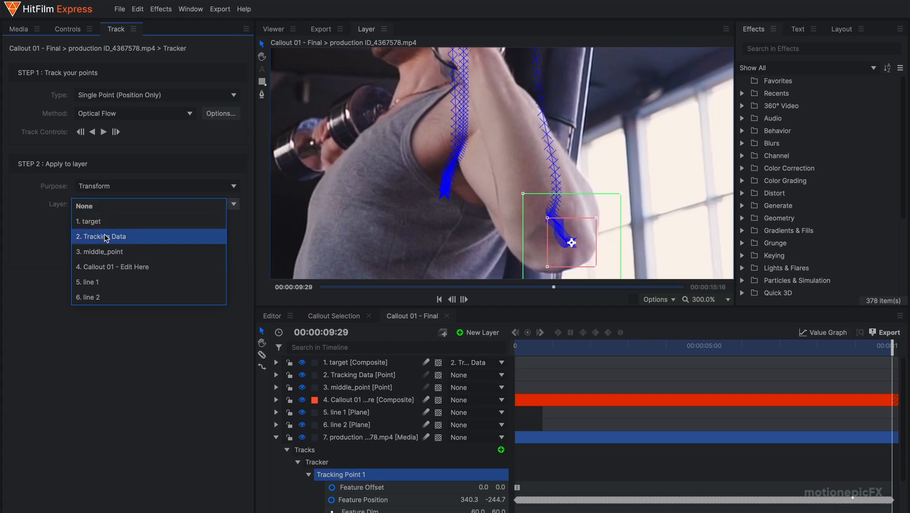
{"action": "left_click", "coordinate": [124, 236]}
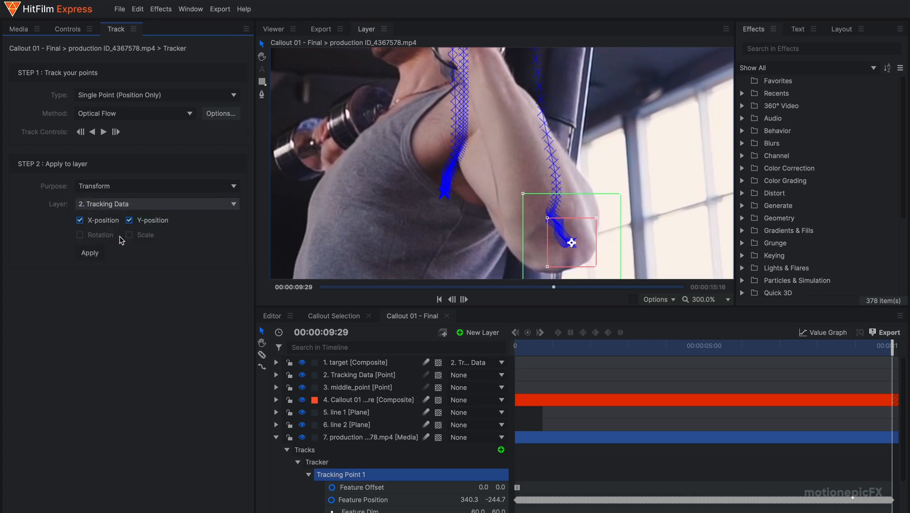
{"action": "left_click", "coordinate": [90, 255]}
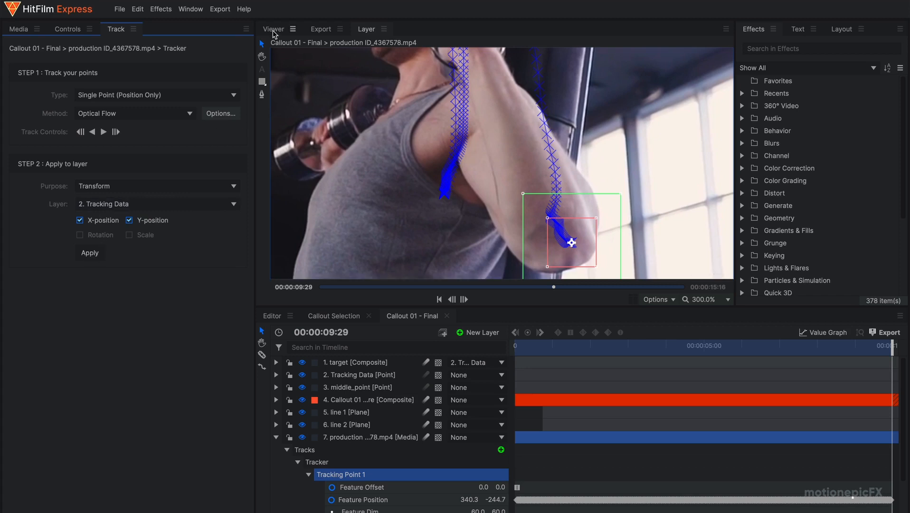
- Collapse the video layer and play the composite from near its start to check how the callout follows the elbow
{"action": "left_click", "coordinate": [273, 31]}
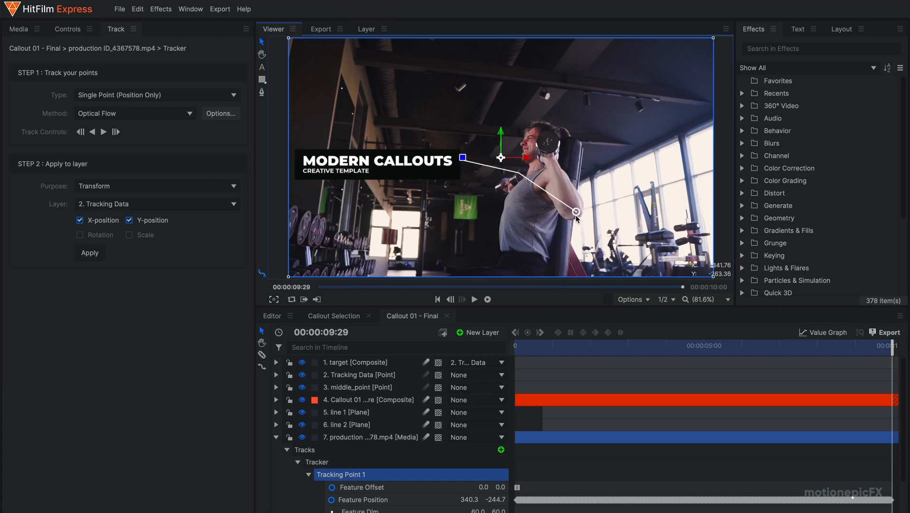
{"action": "left_click", "coordinate": [276, 437]}
{"action": "left_click", "coordinate": [318, 457]}
{"action": "left_click_drag", "start_coordinate": [536, 345], "coordinate": [509, 345]}
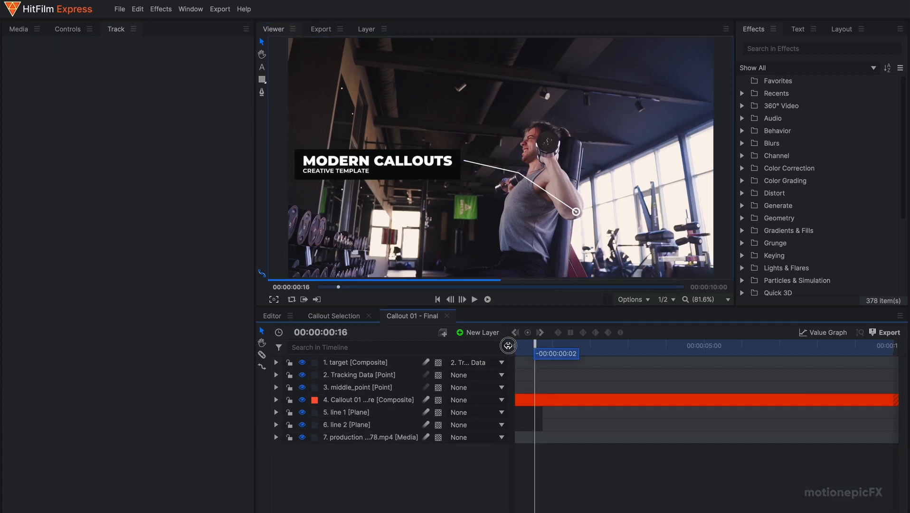
{"action": "left_click", "coordinate": [474, 299]}
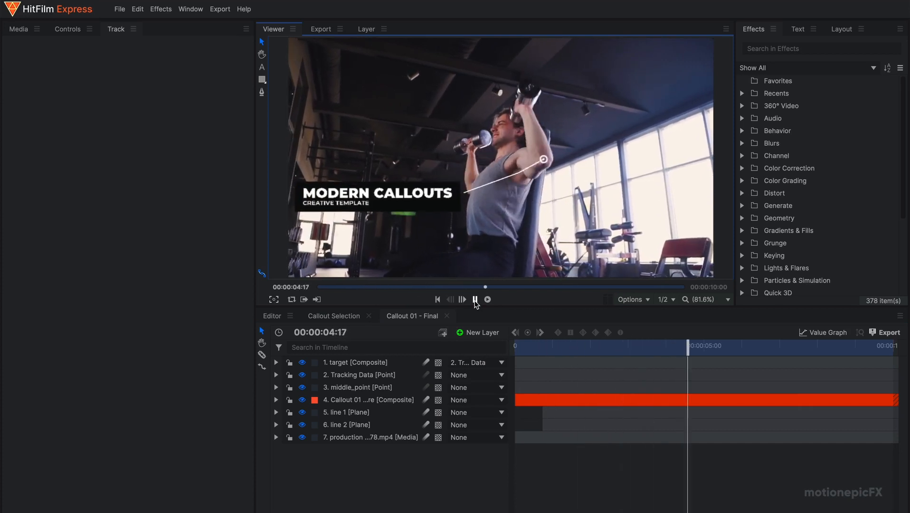
{"action": "left_click", "coordinate": [475, 300]}
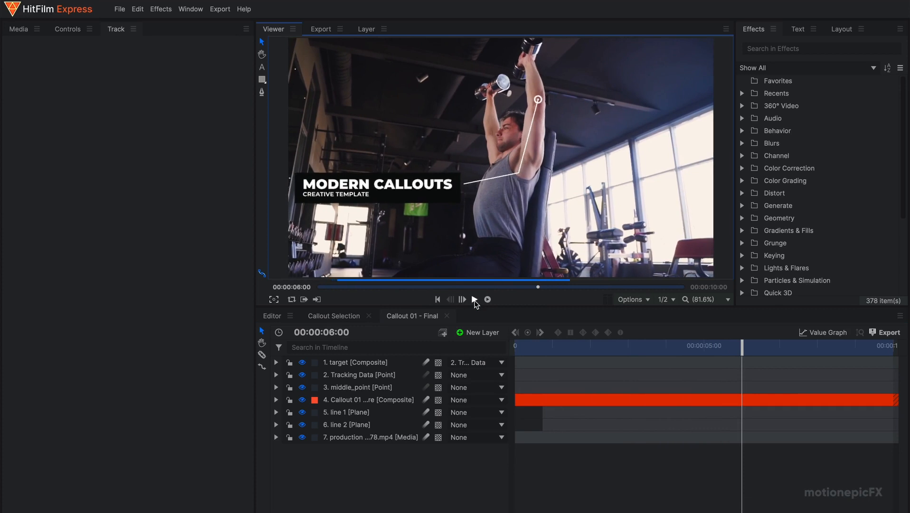
- Move the middle_point layer up and left so the callout line runs nearly straight from the title box to the elbow target
{"action": "left_click", "coordinate": [345, 388]}
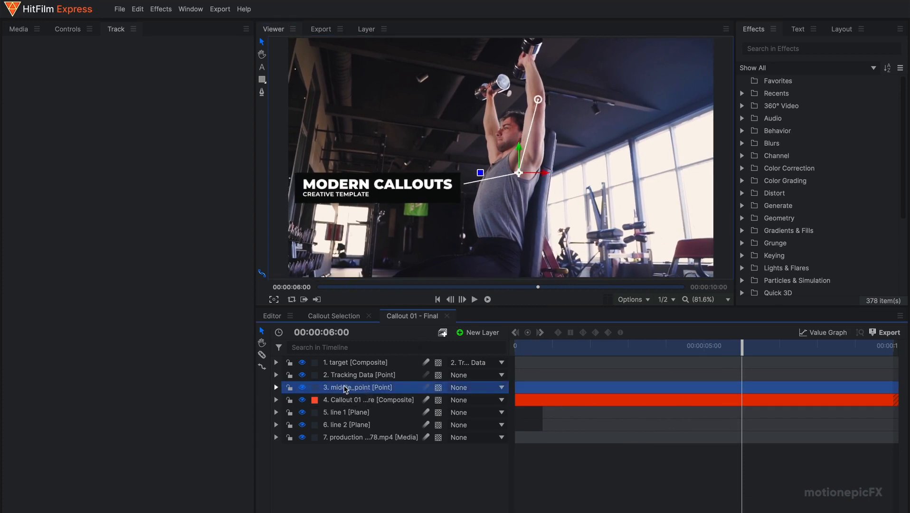
{"action": "scroll", "coordinate": [519, 174], "scroll_direction": "up", "scroll_amount": 4}
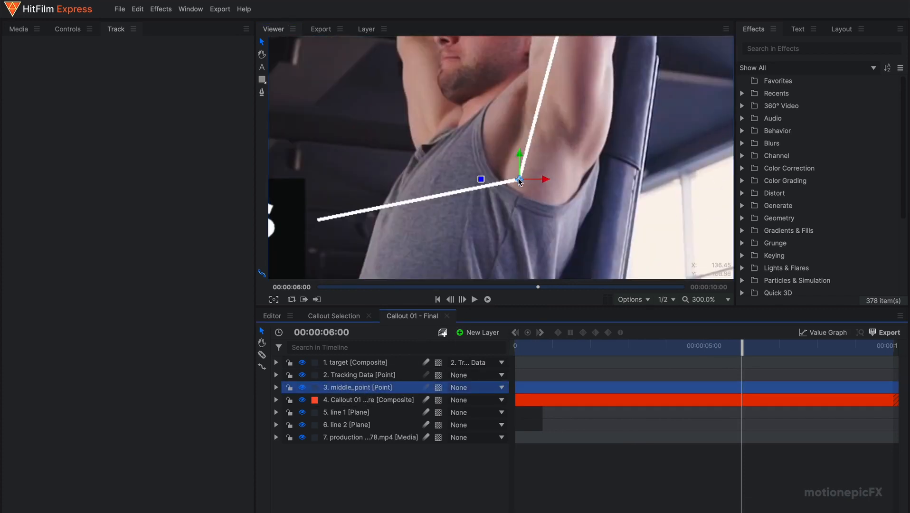
{"action": "scroll", "coordinate": [520, 180], "scroll_direction": "down", "scroll_amount": 4}
{"action": "left_click_drag", "start_coordinate": [519, 181], "coordinate": [497, 149]}
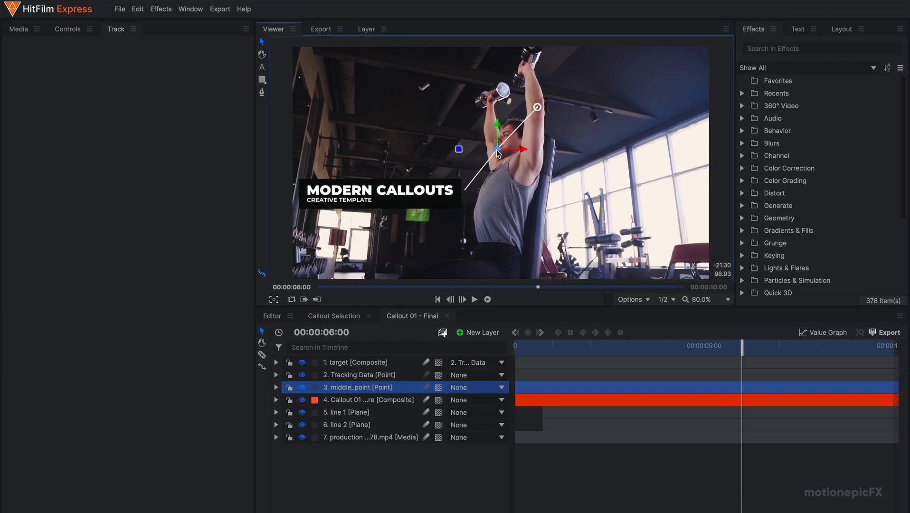
- Go back to 00:00:04:29 and open the nested Callout 01 - Edit Here composite
{"action": "left_click_drag", "start_coordinate": [532, 351], "coordinate": [704, 351]}
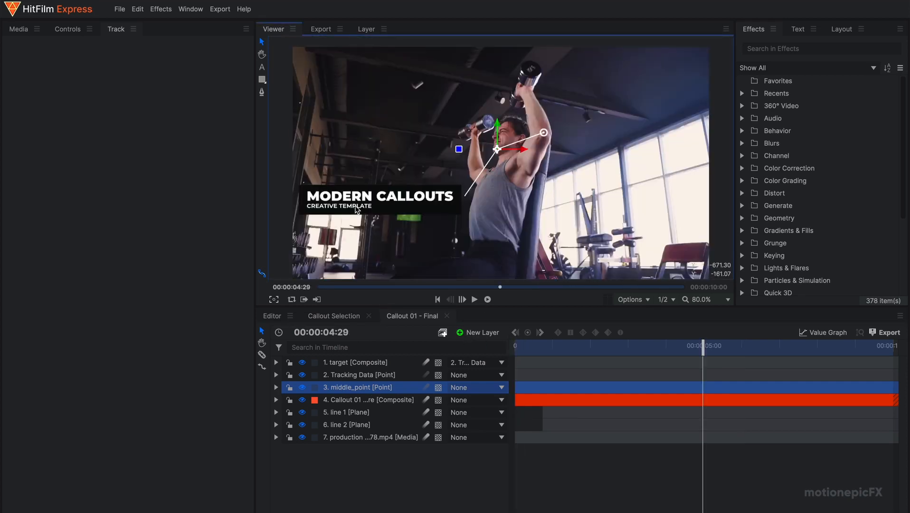
{"action": "left_click", "coordinate": [354, 403]}
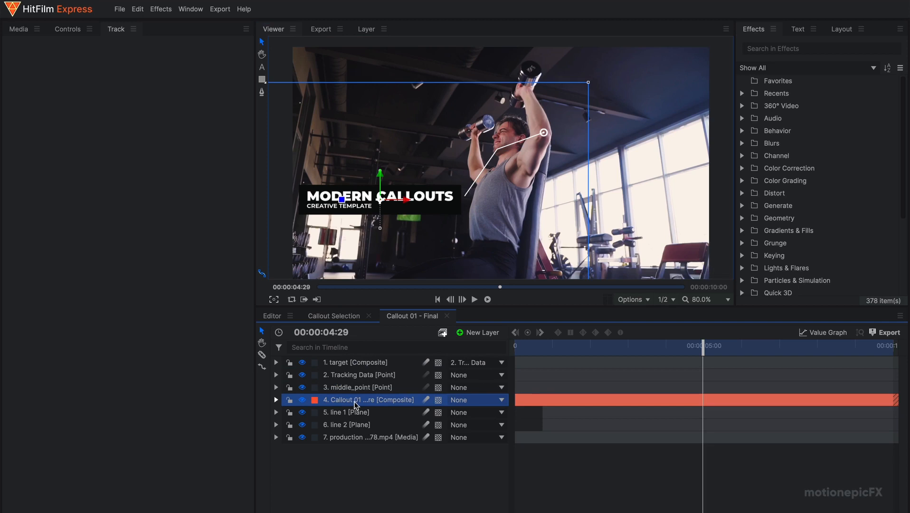
{"action": "double_click", "coordinate": [371, 402]}
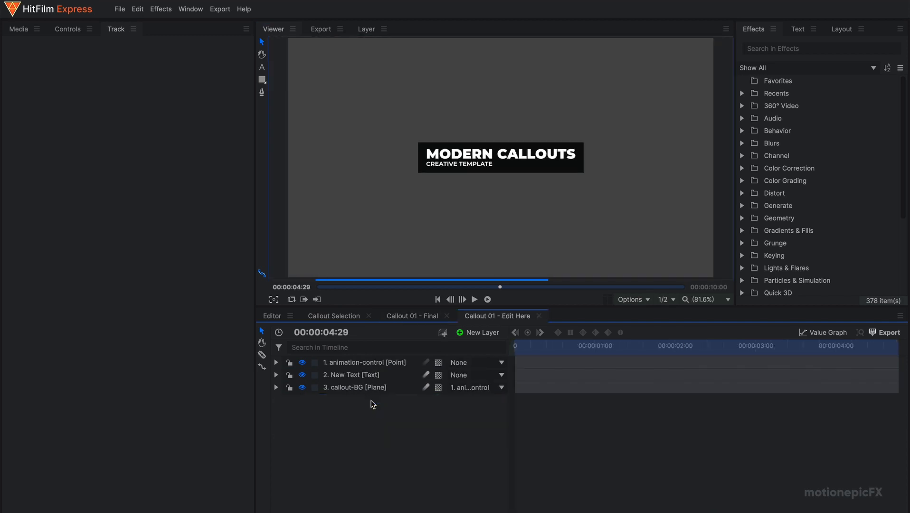
- Replace the MODERN CALLOUTS title in the text layer with BLISS CALLOUTS and set its font size to 101
{"action": "left_click", "coordinate": [360, 377]}
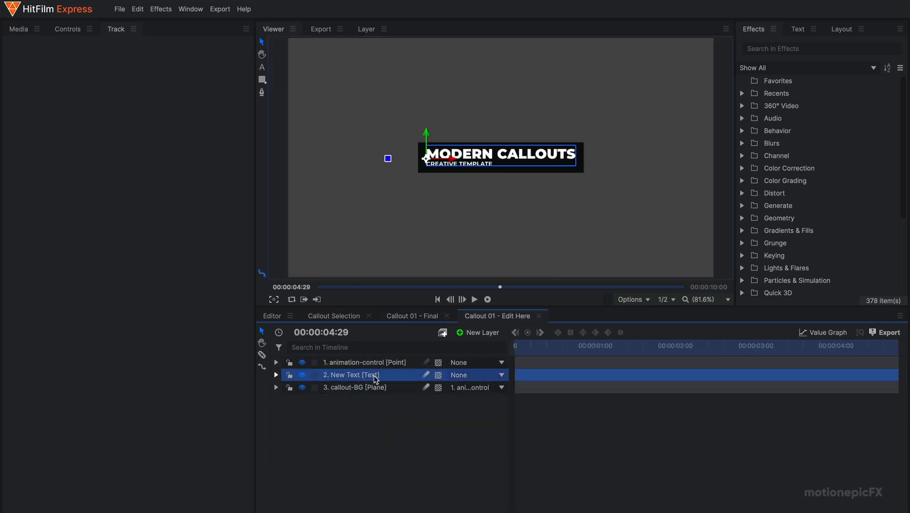
{"action": "left_click", "coordinate": [262, 67]}
{"action": "double_click", "coordinate": [461, 152]}
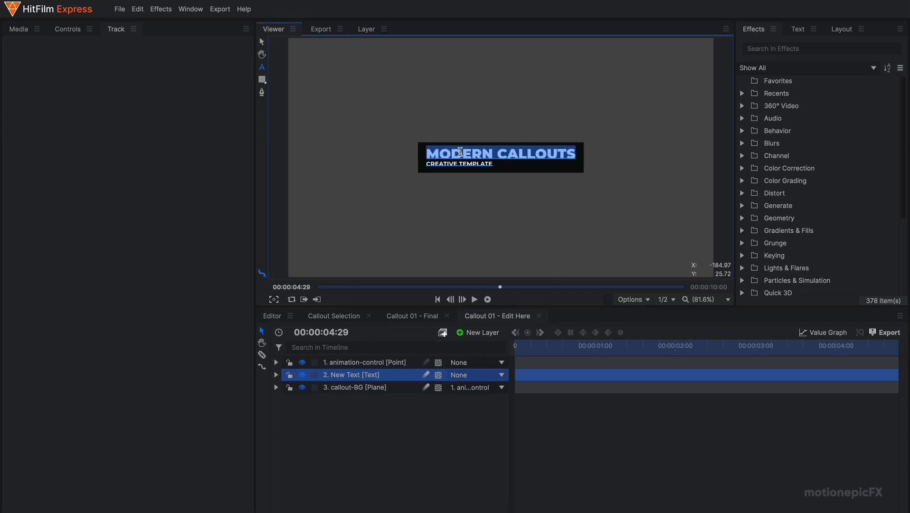
{"action": "type", "text": "BLISS CALLOUTS"}
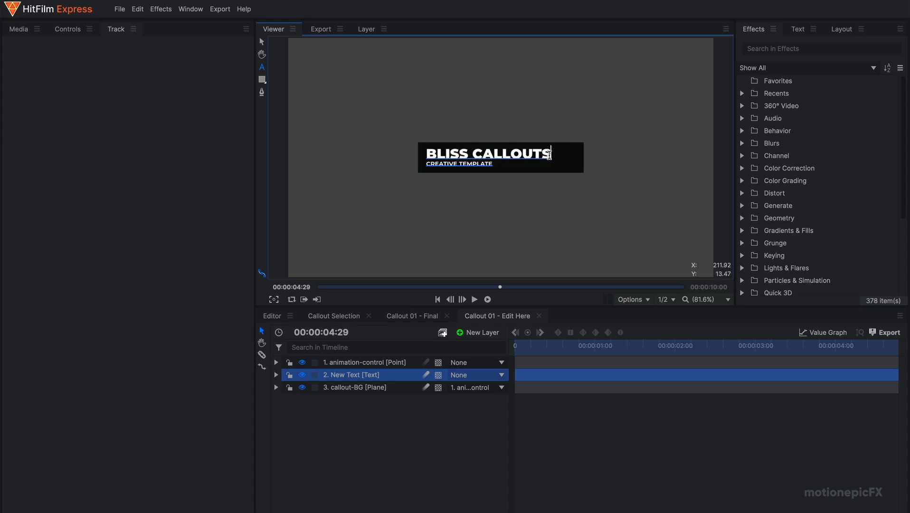
{"action": "left_click_drag", "start_coordinate": [550, 155], "coordinate": [419, 153]}
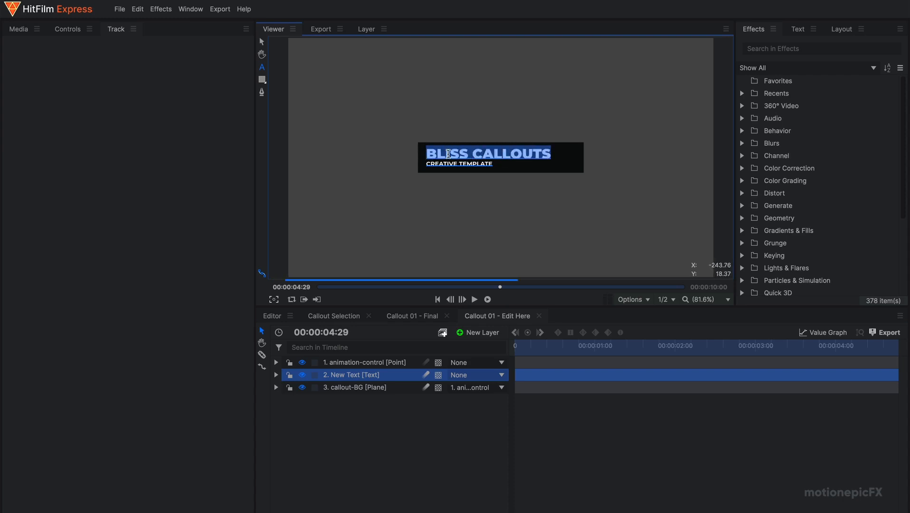
{"action": "left_click", "coordinate": [799, 29]}
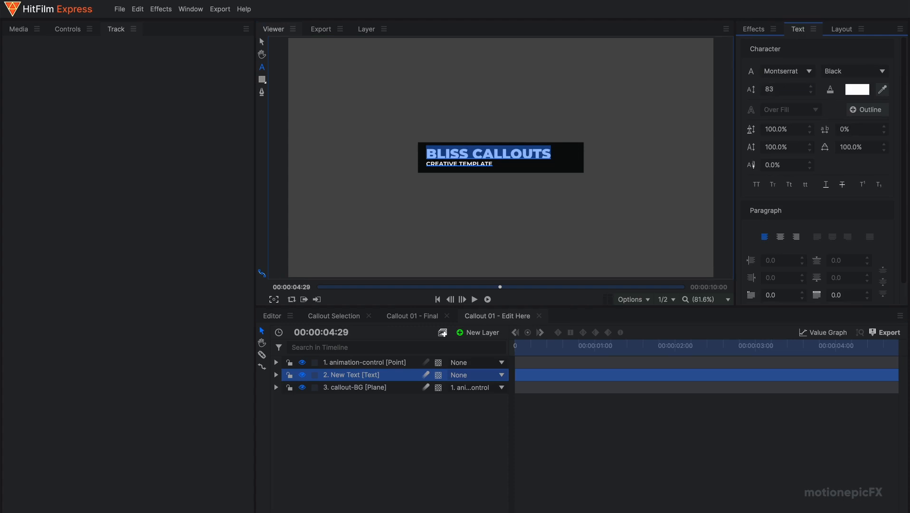
{"action": "left_click_drag", "start_coordinate": [771, 89], "coordinate": [787, 90]}
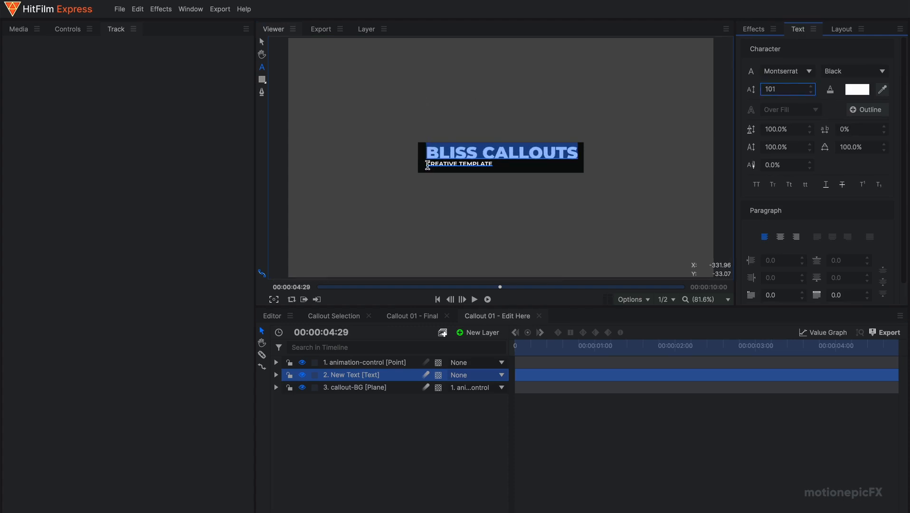
- Replace the CREATIVE TEMPLATE subtitle with MADE BY MOTIONEPIC
{"action": "left_click_drag", "start_coordinate": [428, 165], "coordinate": [497, 168]}
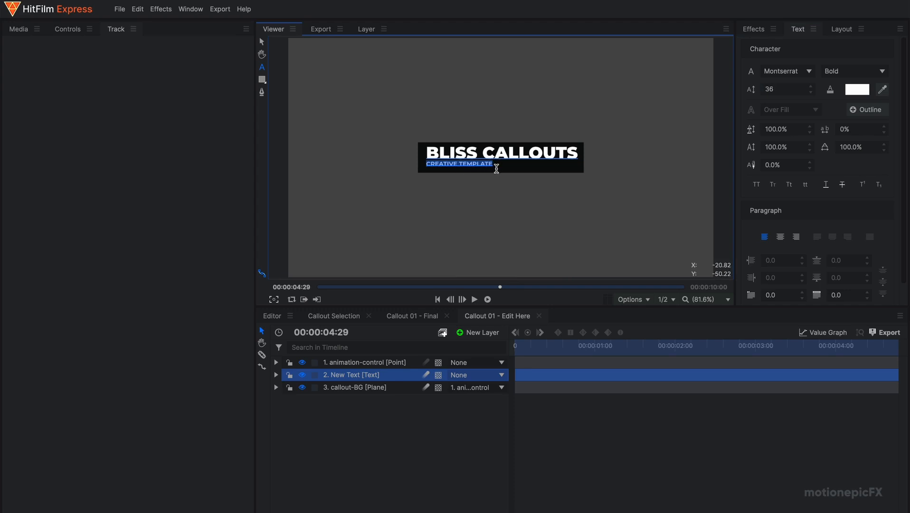
{"action": "key", "text": "BackSpace"}
{"action": "type", "text": "MADE BY MOTIONEPIC"}
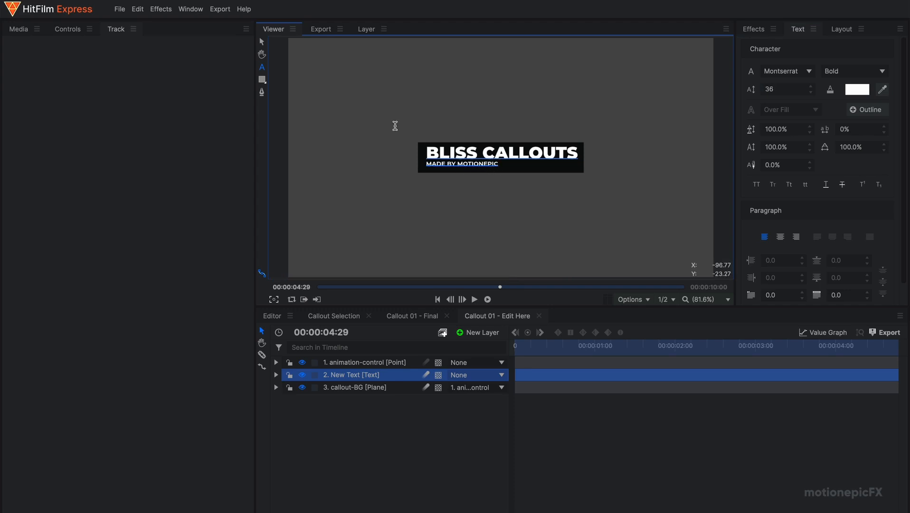
- Move the text layer down and slightly left so both lines sit centred inside the black callout box
{"action": "left_click", "coordinate": [262, 42]}
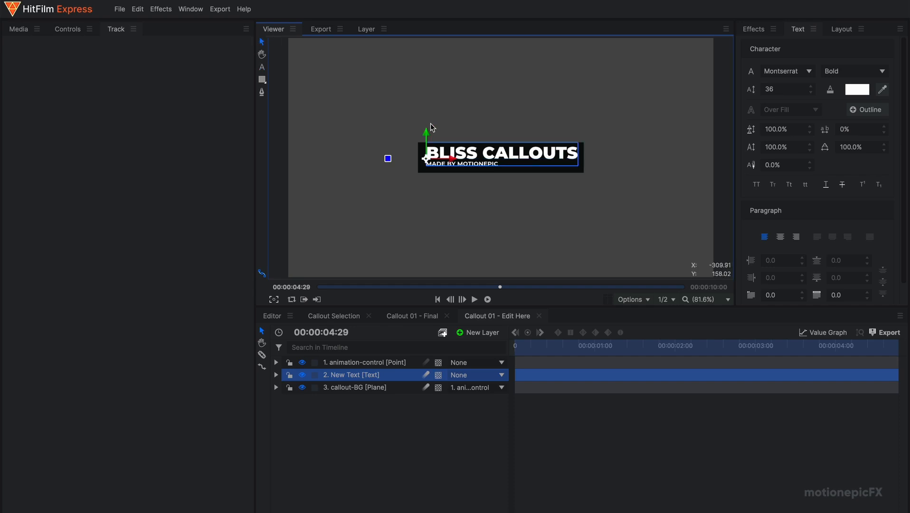
{"action": "left_click_drag", "start_coordinate": [428, 132], "coordinate": [452, 162]}
{"action": "left_click", "coordinate": [525, 413]}
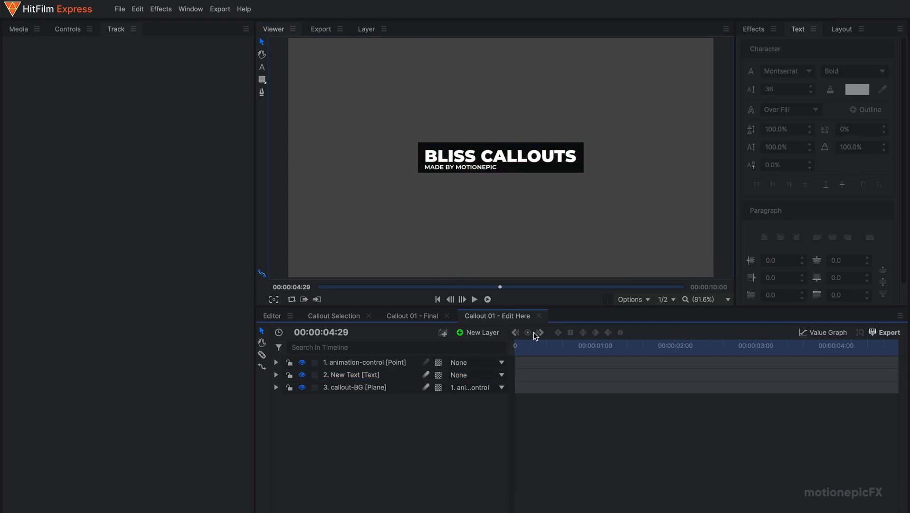
- Close the Callout 01 - Edit Here and Callout 01 - Final composites and collapse the Callout 01 layer in Callout Selection
{"action": "left_click", "coordinate": [541, 318]}
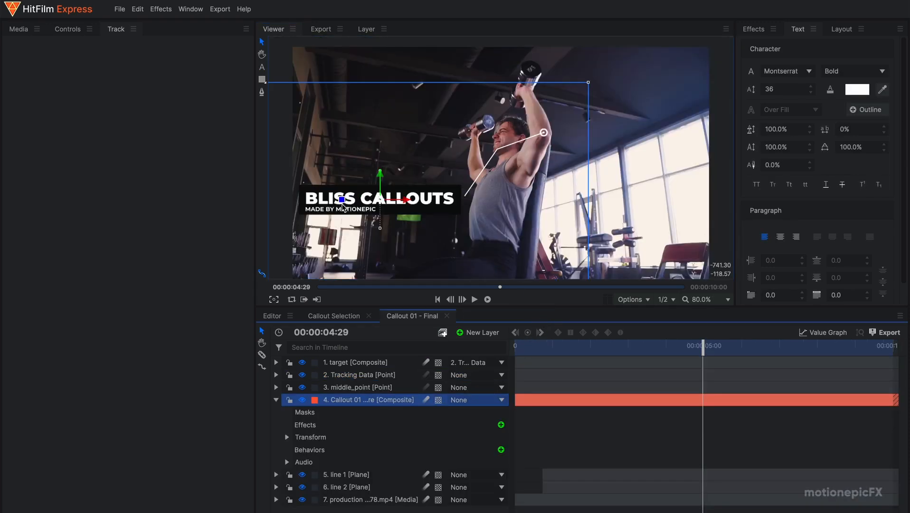
{"action": "left_click", "coordinate": [337, 317]}
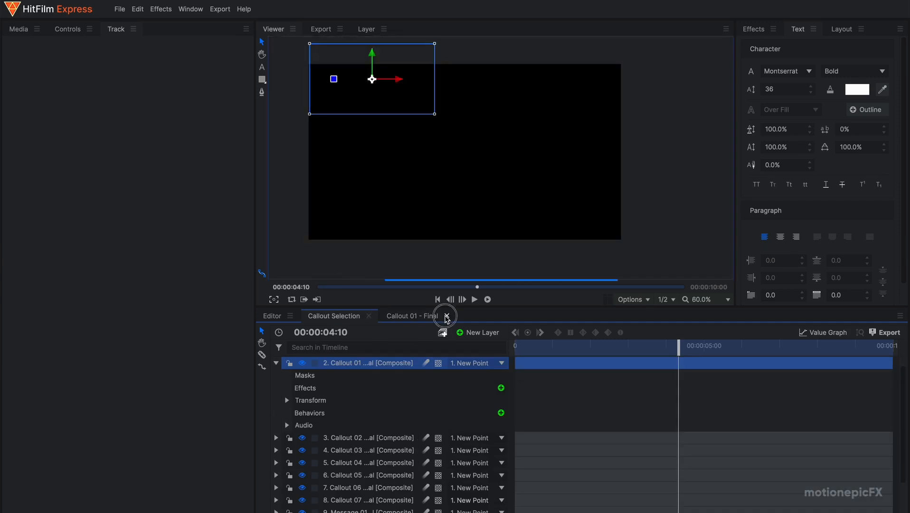
{"action": "left_click", "coordinate": [447, 316]}
{"action": "left_click", "coordinate": [276, 363]}
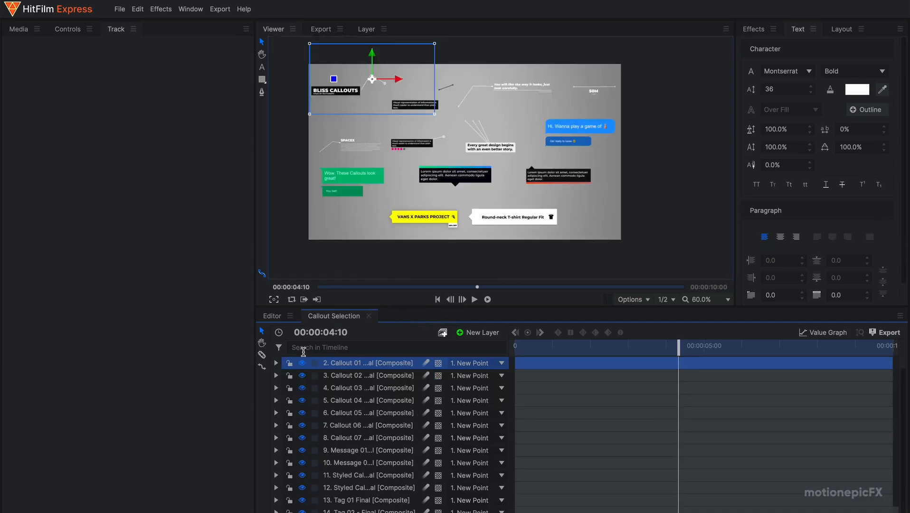
- Open the Callout 02 - Final composite from Callout Selection and go into its nested Callout 02 - Comp
{"action": "left_click", "coordinate": [450, 89]}
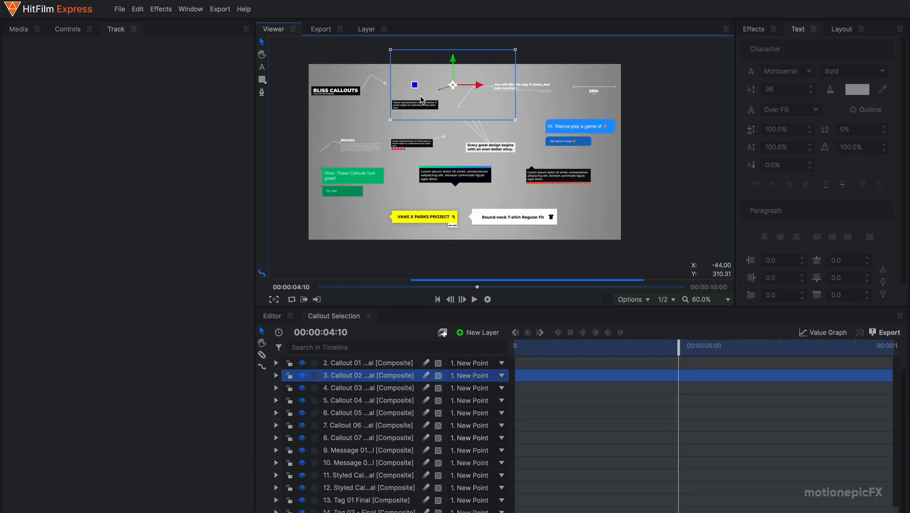
{"action": "left_click", "coordinate": [438, 117]}
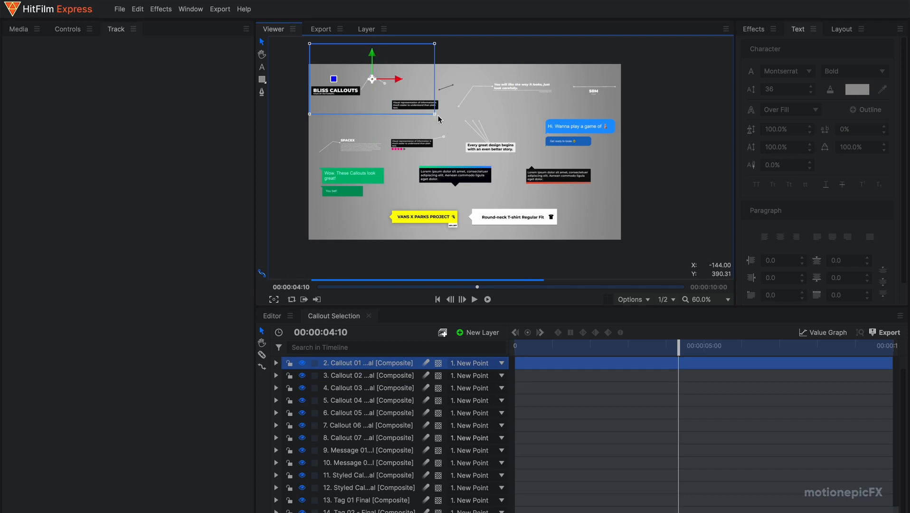
{"action": "left_click", "coordinate": [443, 88]}
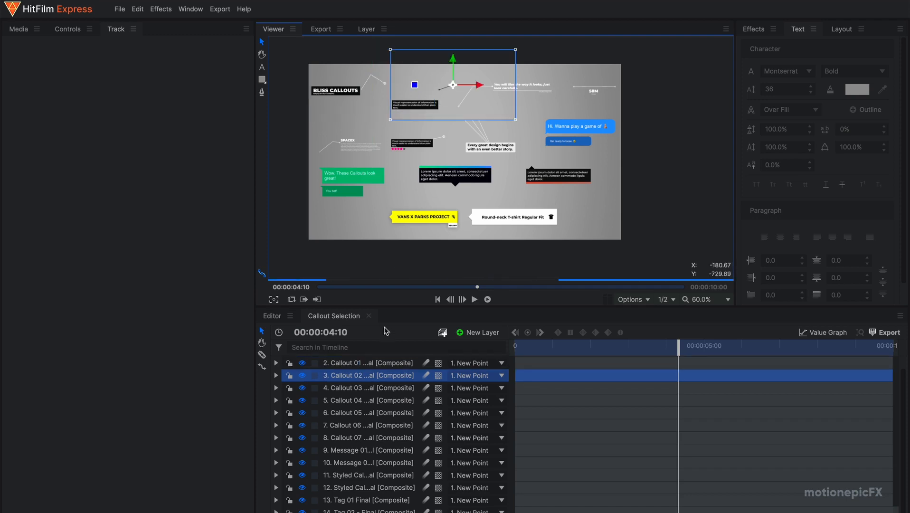
{"action": "double_click", "coordinate": [358, 375]}
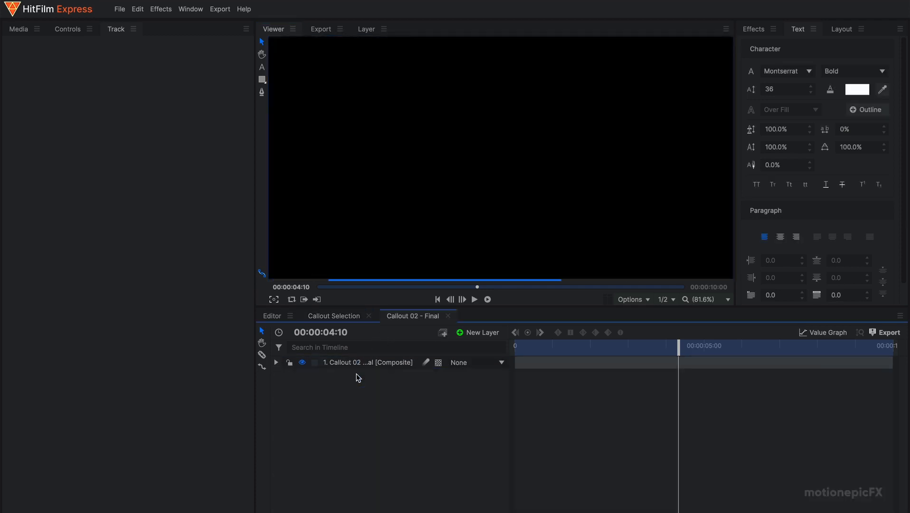
{"action": "left_click", "coordinate": [369, 367]}
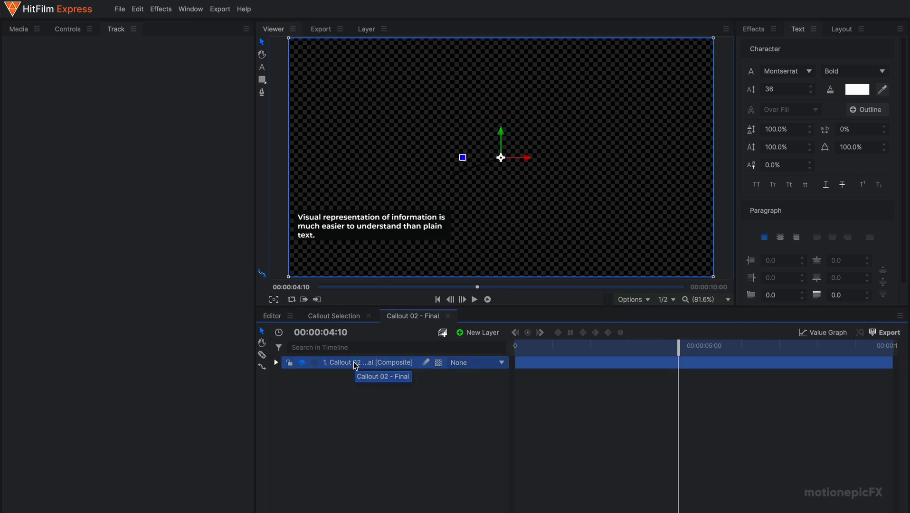
{"action": "double_click", "coordinate": [355, 364]}
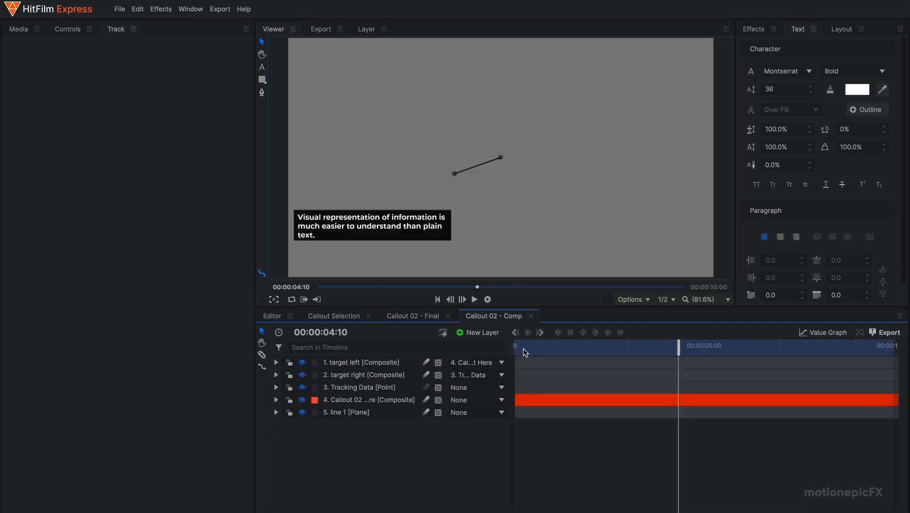
- Add the production ID_4367578.mp4 footage from the project media as the bottom layer of Callout 02 - Comp
{"action": "left_click", "coordinate": [21, 29]}
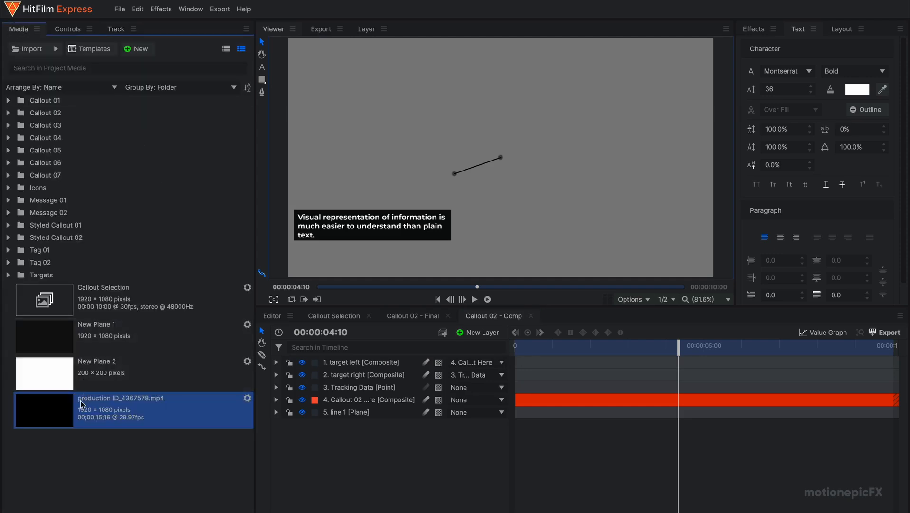
{"action": "left_click_drag", "start_coordinate": [80, 403], "coordinate": [322, 452]}
{"action": "left_click_drag", "start_coordinate": [377, 465], "coordinate": [378, 465]}
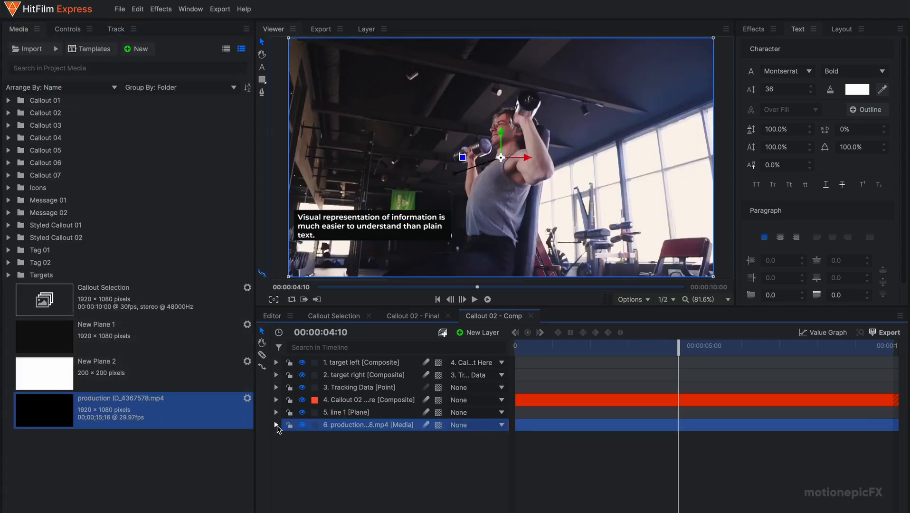
- Go to 00:00:00:02, where the footage is visible, and add a tracker to the video layer
{"action": "left_click", "coordinate": [276, 425]}
{"action": "left_click", "coordinate": [364, 442]}
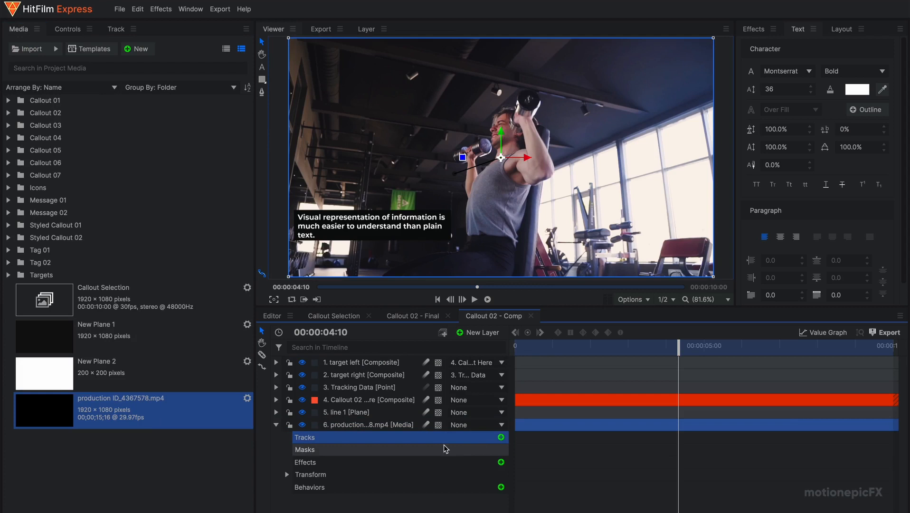
{"action": "left_click", "coordinate": [502, 438]}
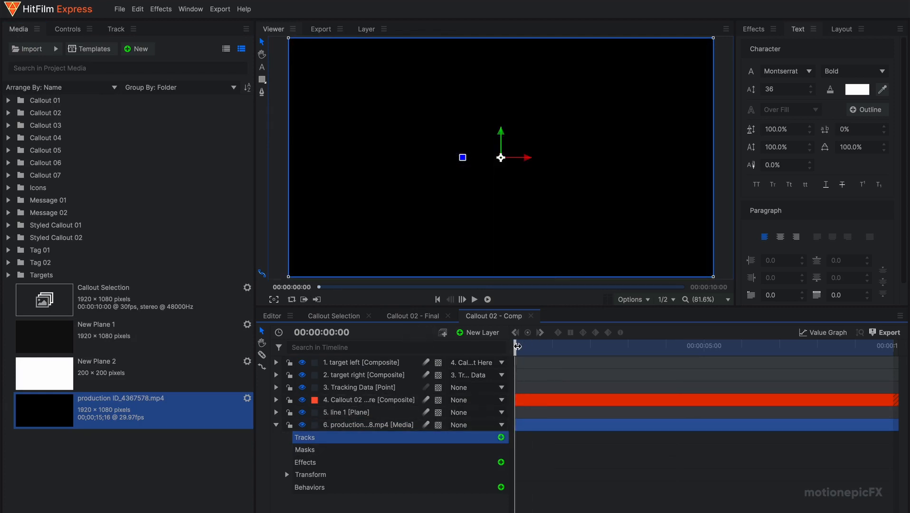
{"action": "left_click", "coordinate": [517, 347]}
{"action": "left_click", "coordinate": [504, 172]}
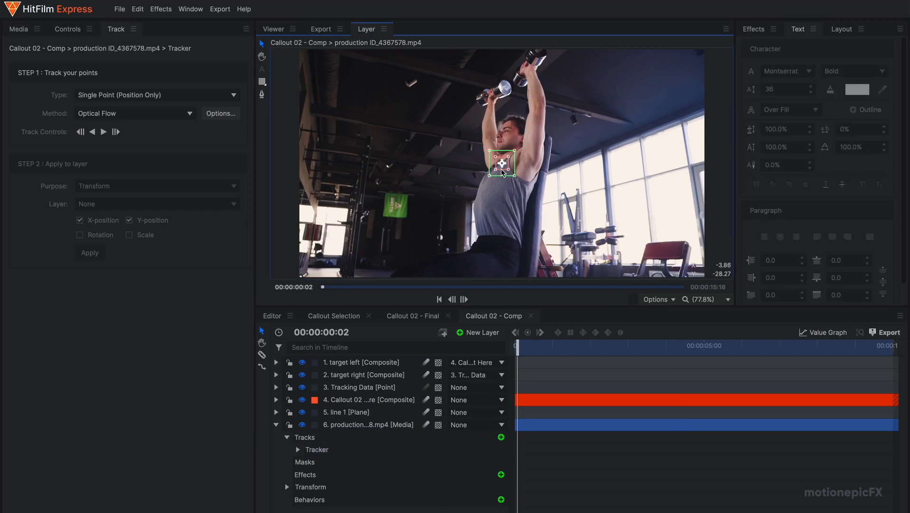
- Place the tracking point on the end of the lower dumbbell and track it forward to 00:00:09:29
{"action": "left_click_drag", "start_coordinate": [503, 173], "coordinate": [501, 89]}
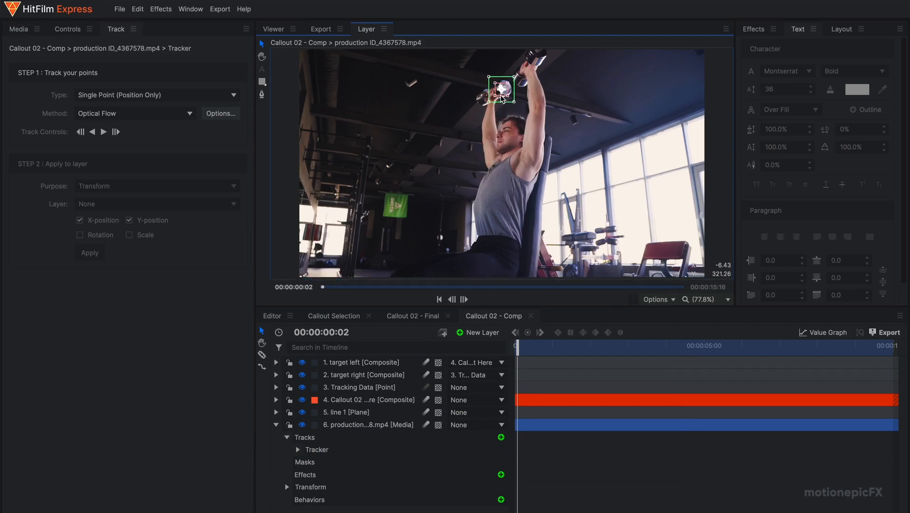
{"action": "left_click", "coordinate": [103, 133]}
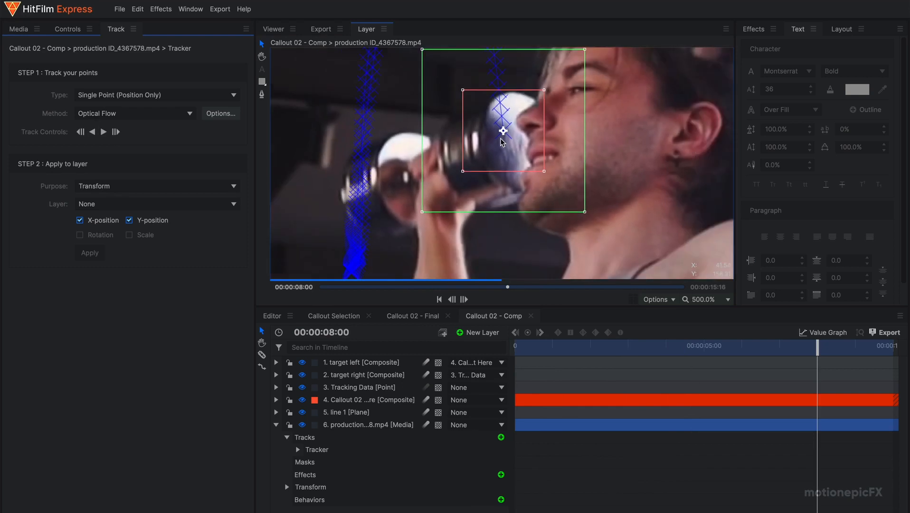
{"action": "scroll", "coordinate": [502, 141], "scroll_direction": "down", "scroll_amount": 2}
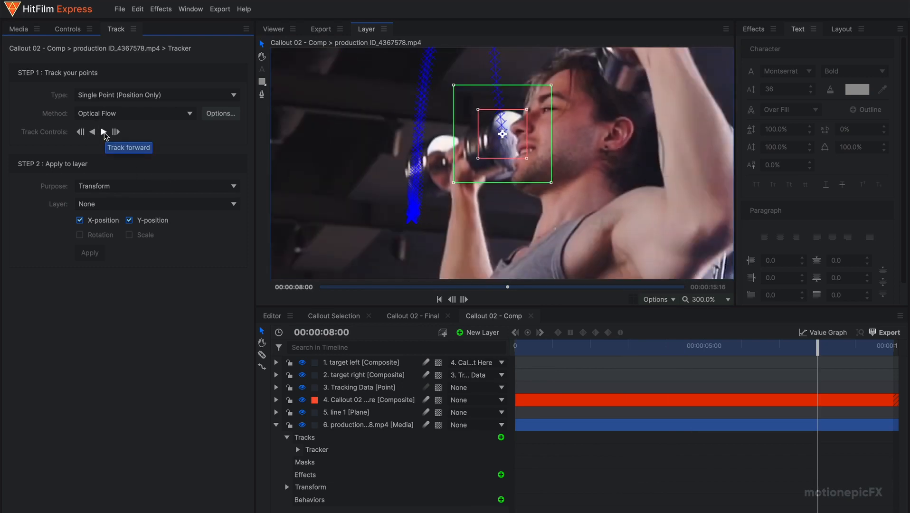
{"action": "left_click", "coordinate": [104, 132]}
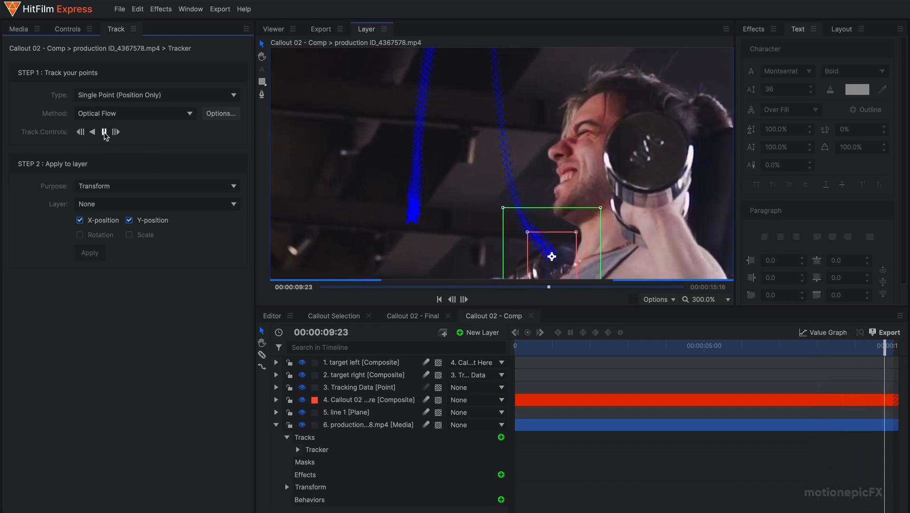
{"action": "left_click", "coordinate": [104, 132]}
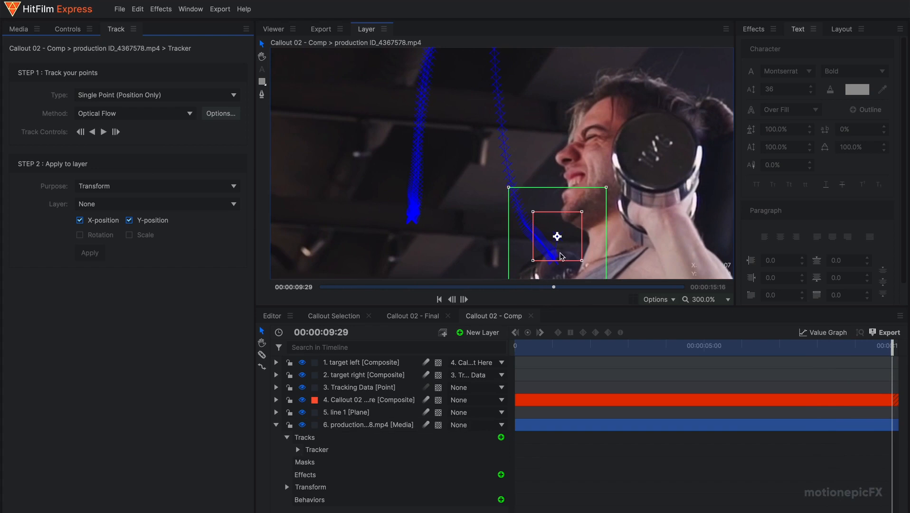
{"action": "scroll", "coordinate": [556, 229], "scroll_direction": "up", "scroll_amount": 4}
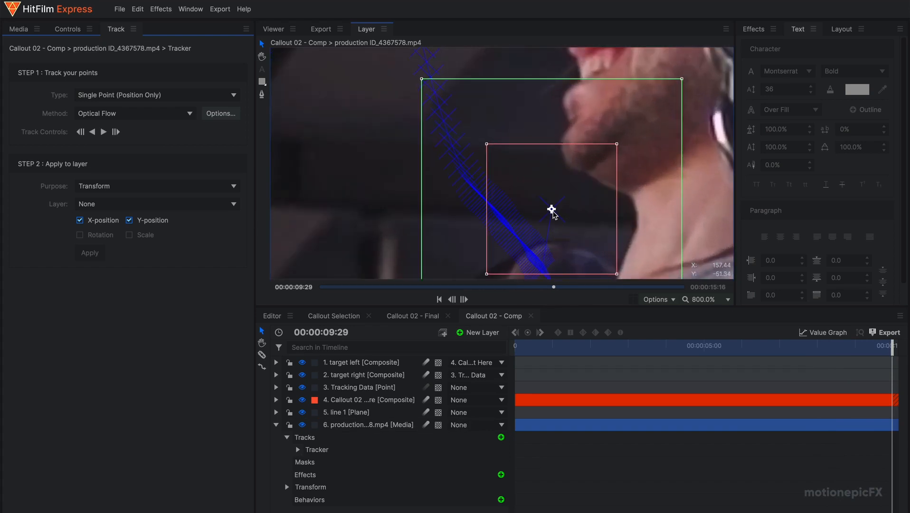
{"action": "scroll", "coordinate": [553, 212], "scroll_direction": "down", "scroll_amount": 6}
{"action": "scroll", "coordinate": [554, 214], "scroll_direction": "down", "scroll_amount": 1}
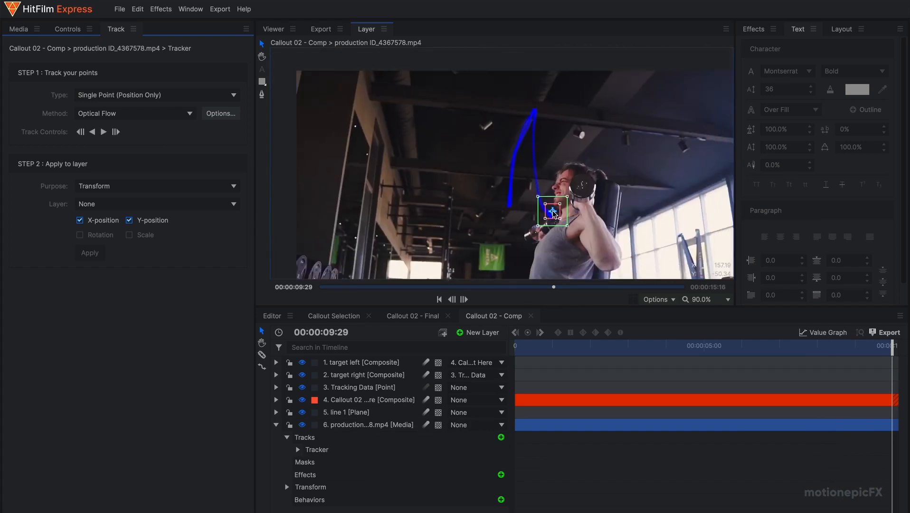
{"action": "left_click_drag", "start_coordinate": [550, 229], "coordinate": [550, 198]}
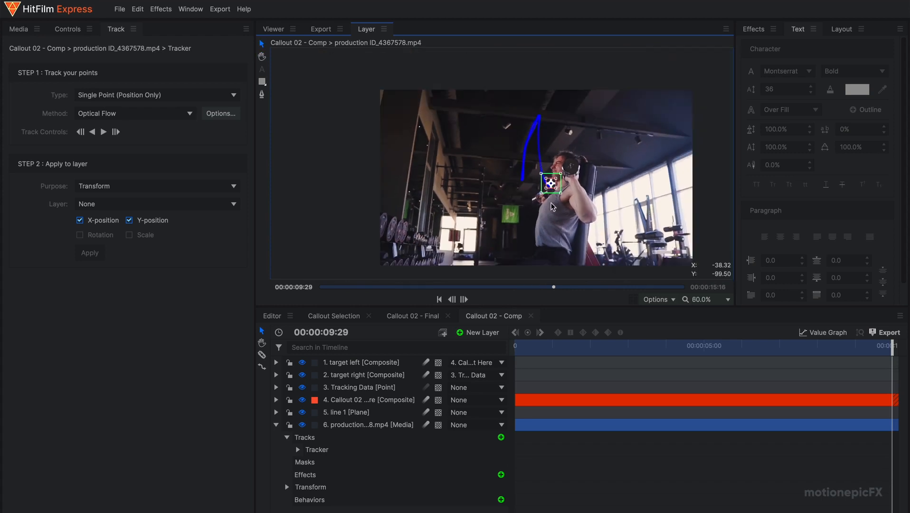
- Apply the dumbbell tracker's X and Y position as a transform to the Tracking Data layer
{"action": "scroll", "coordinate": [532, 207], "scroll_direction": "down", "scroll_amount": 1}
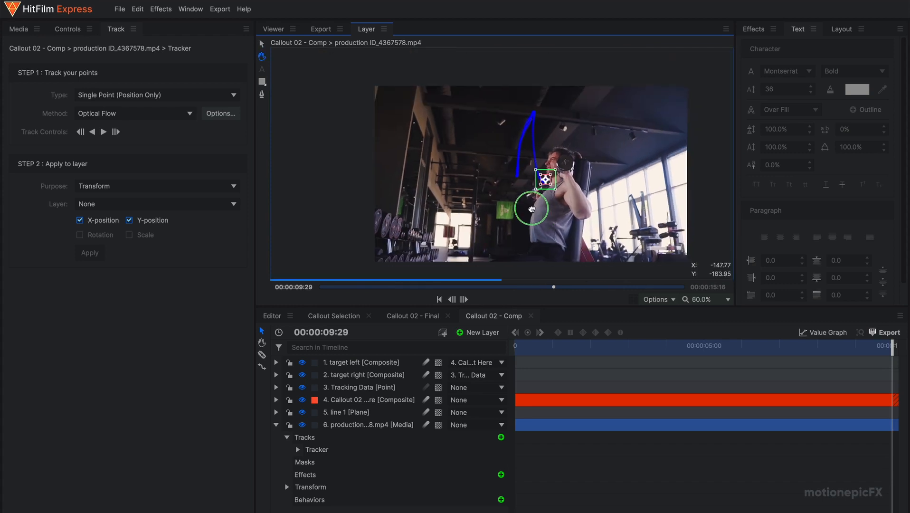
{"action": "left_click", "coordinate": [315, 450]}
{"action": "left_click", "coordinate": [100, 206]}
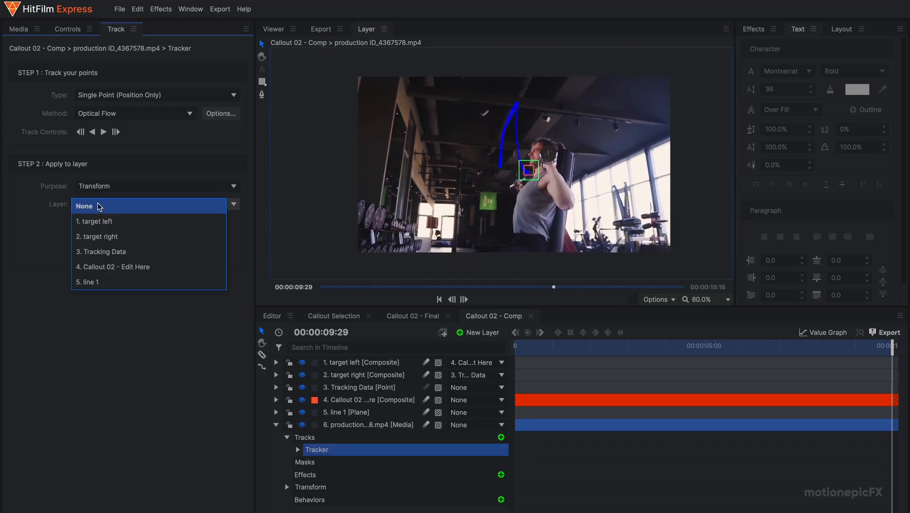
{"action": "left_click", "coordinate": [97, 205]}
{"action": "left_click", "coordinate": [97, 206]}
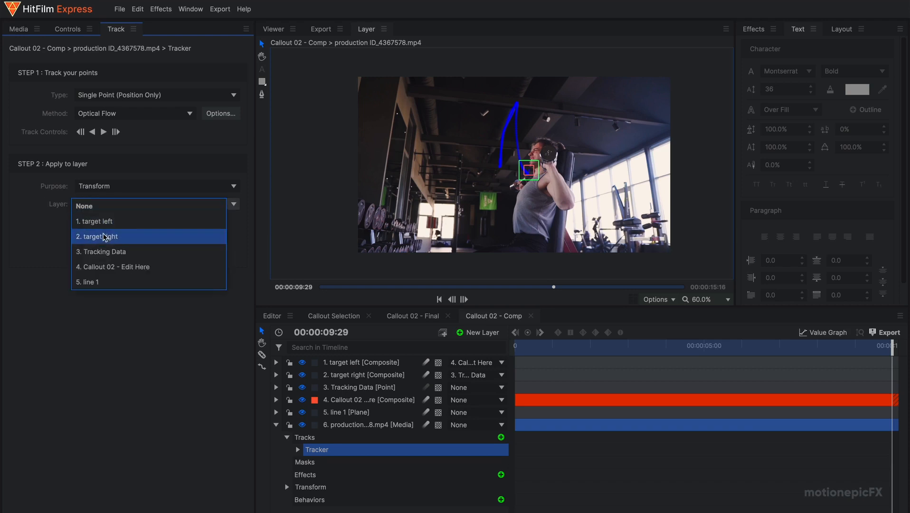
{"action": "left_click", "coordinate": [117, 258]}
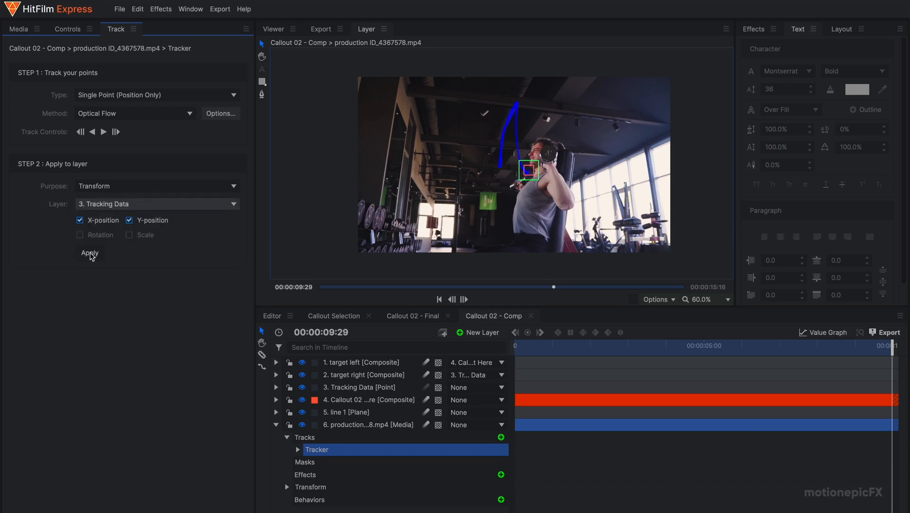
{"action": "left_click", "coordinate": [90, 253]}
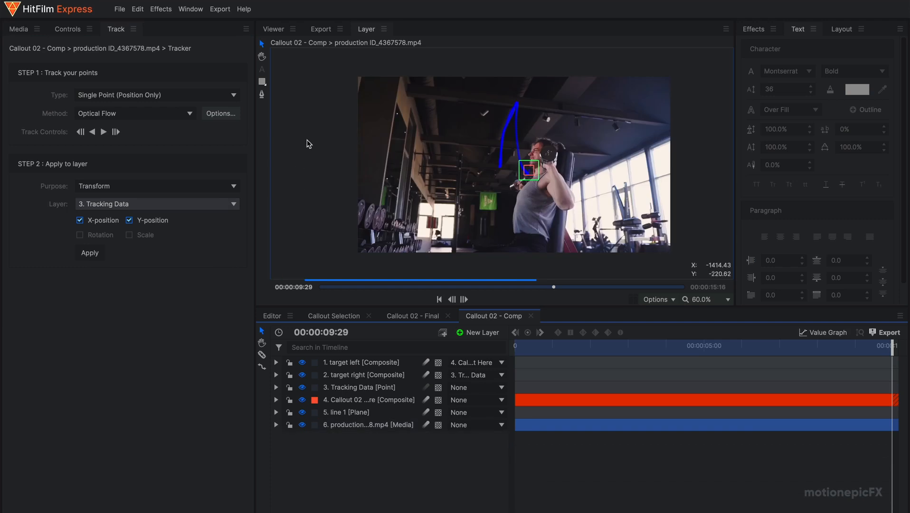
- Play Callout 02 - Comp from the start to about 00:00:03:18 and inspect the line and targets on the dumbbell up close
{"action": "left_click", "coordinate": [273, 30]}
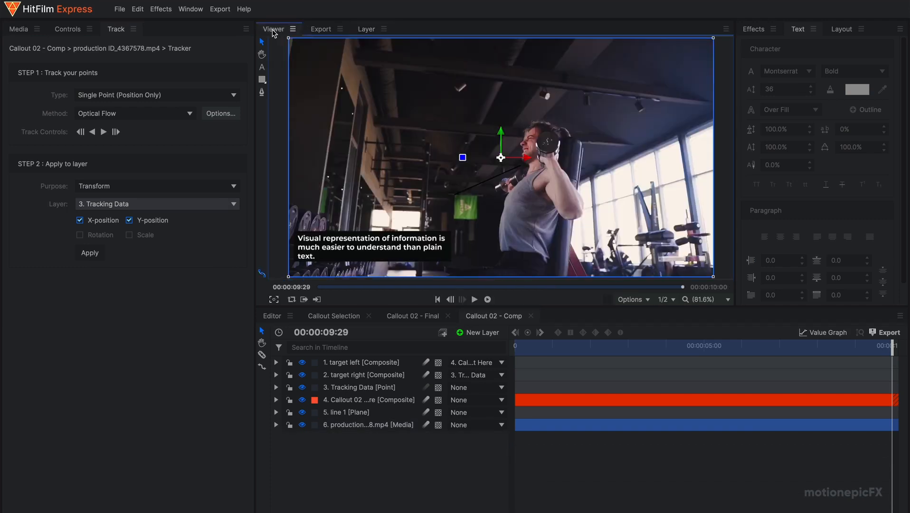
{"action": "left_click", "coordinate": [527, 347]}
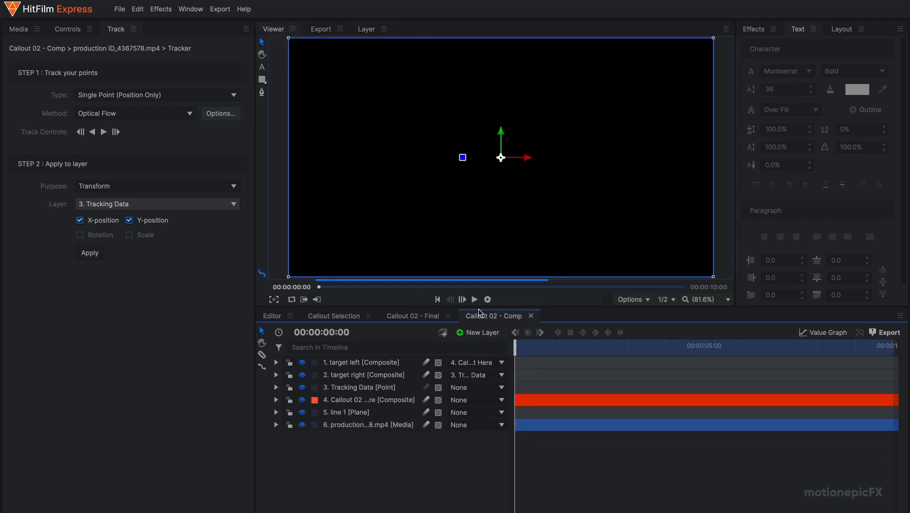
{"action": "left_click", "coordinate": [474, 300]}
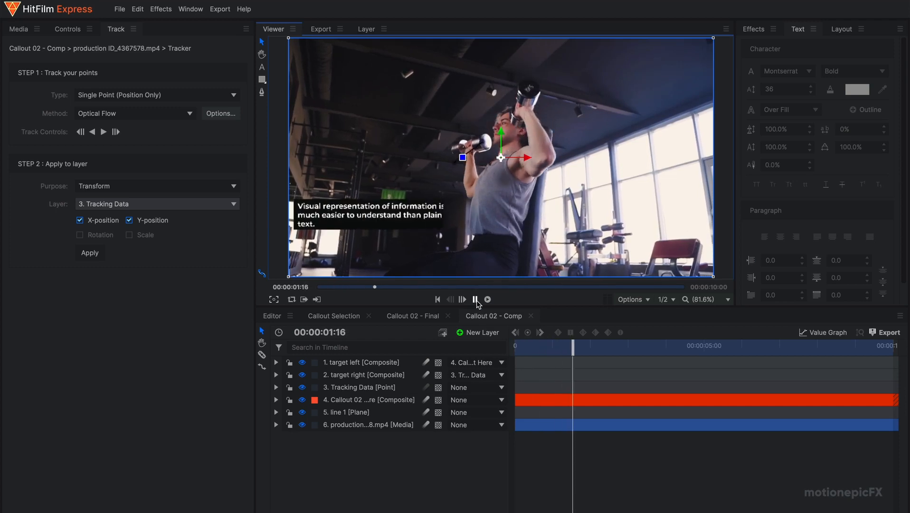
{"action": "left_click", "coordinate": [475, 299]}
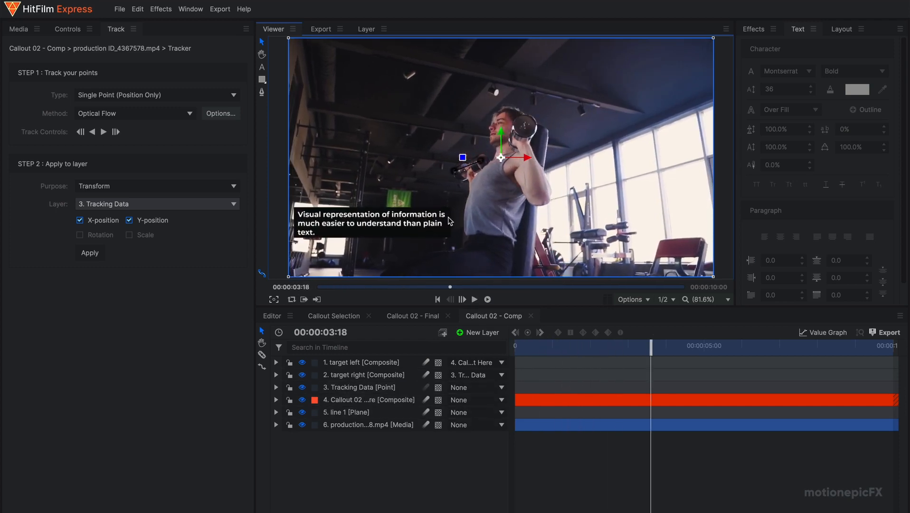
{"action": "scroll", "coordinate": [465, 171], "scroll_direction": "up", "scroll_amount": 5}
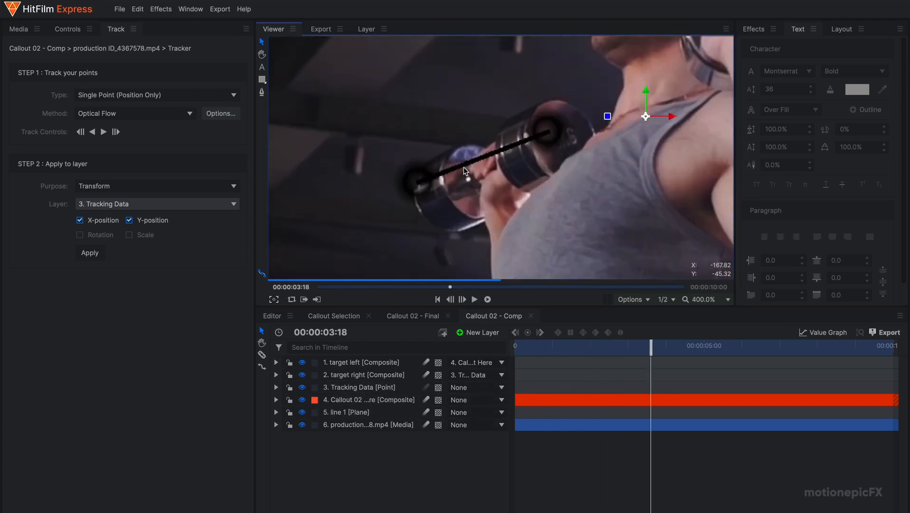
{"action": "scroll", "coordinate": [464, 172], "scroll_direction": "down", "scroll_amount": 6}
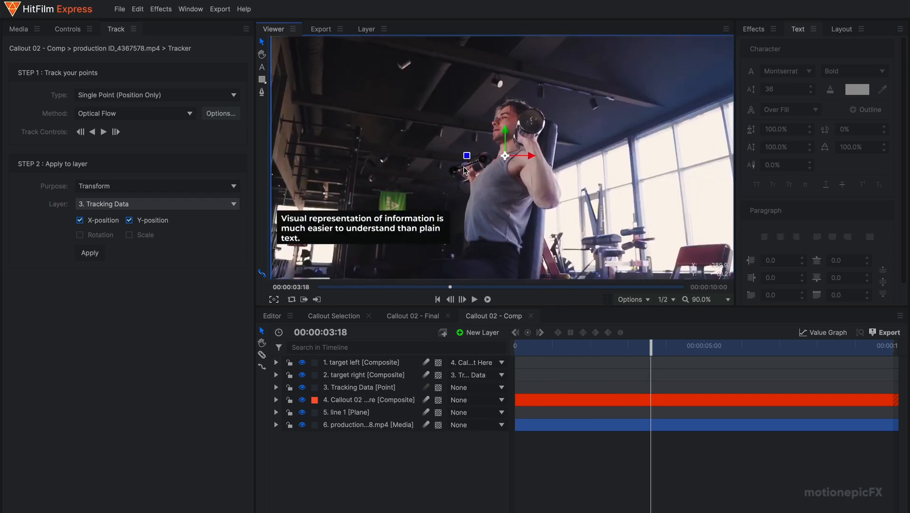
- Set the Fill Color effect of the line 1 plane to white by raising its brightness to 100%
{"action": "left_click", "coordinate": [353, 413]}
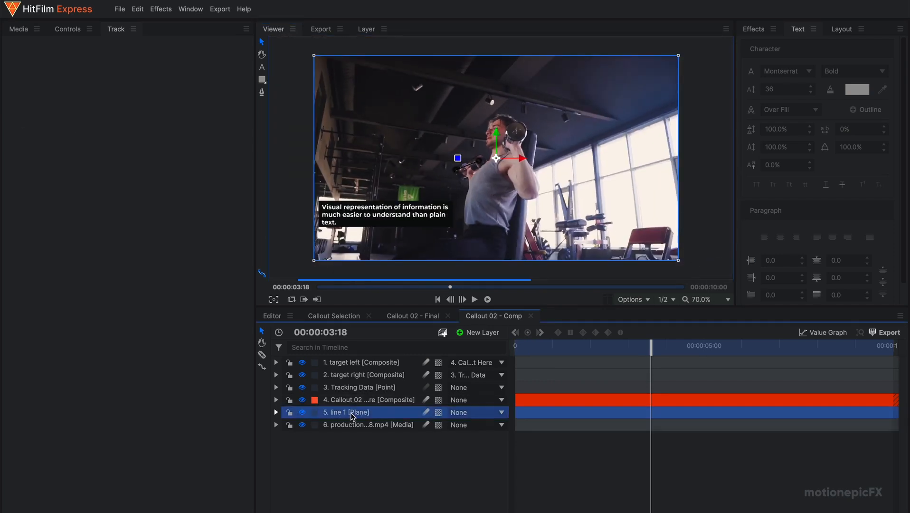
{"action": "left_click", "coordinate": [60, 32]}
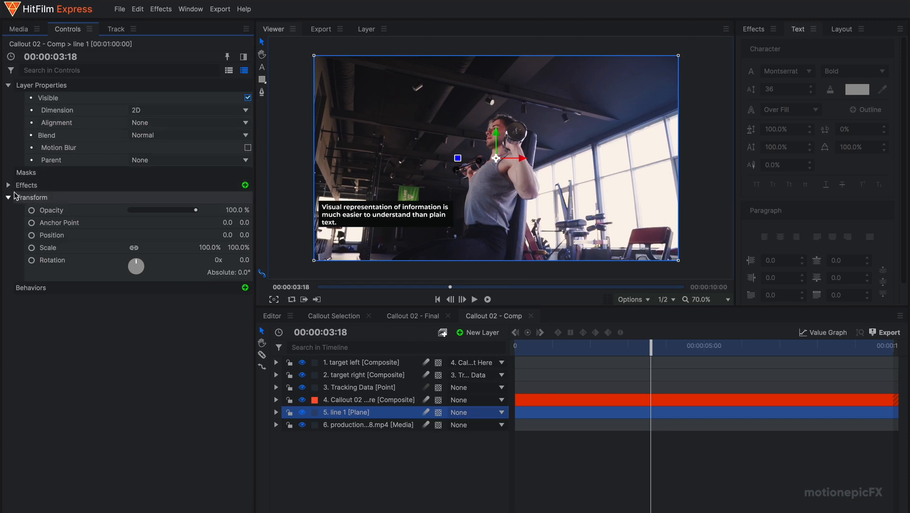
{"action": "left_click", "coordinate": [8, 196]}
{"action": "left_click", "coordinate": [9, 184]}
{"action": "left_click", "coordinate": [19, 197]}
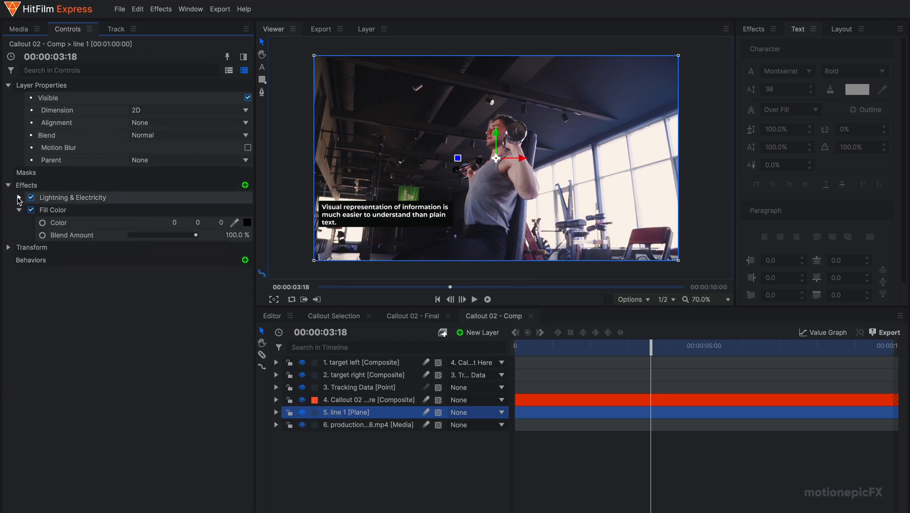
{"action": "left_click", "coordinate": [247, 224]}
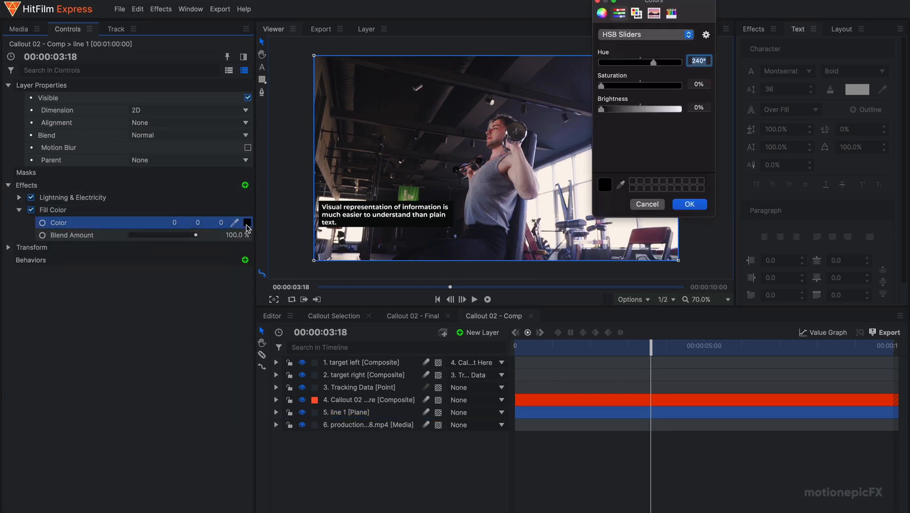
{"action": "left_click_drag", "start_coordinate": [635, 109], "coordinate": [681, 110]}
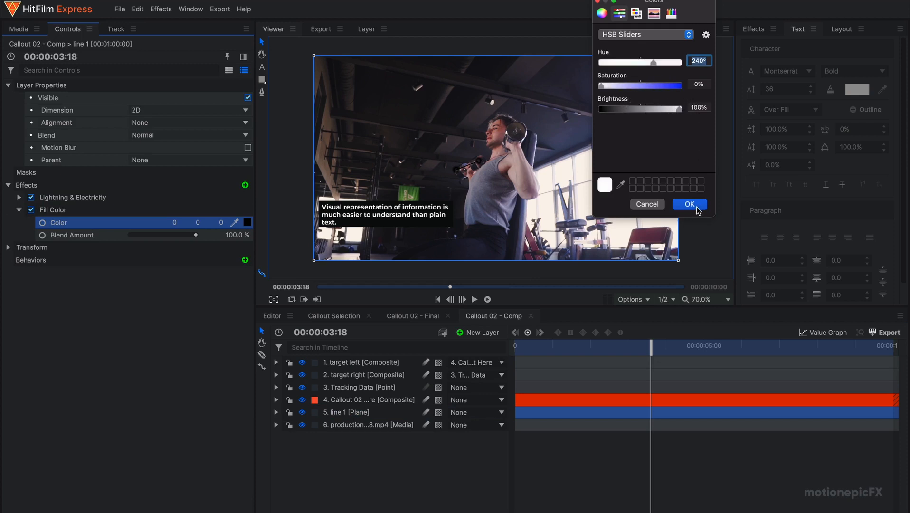
{"action": "left_click", "coordinate": [689, 204]}
- Set the Fill Color effect of the target left layer to white
{"action": "scroll", "coordinate": [475, 166], "scroll_direction": "up", "scroll_amount": 5}
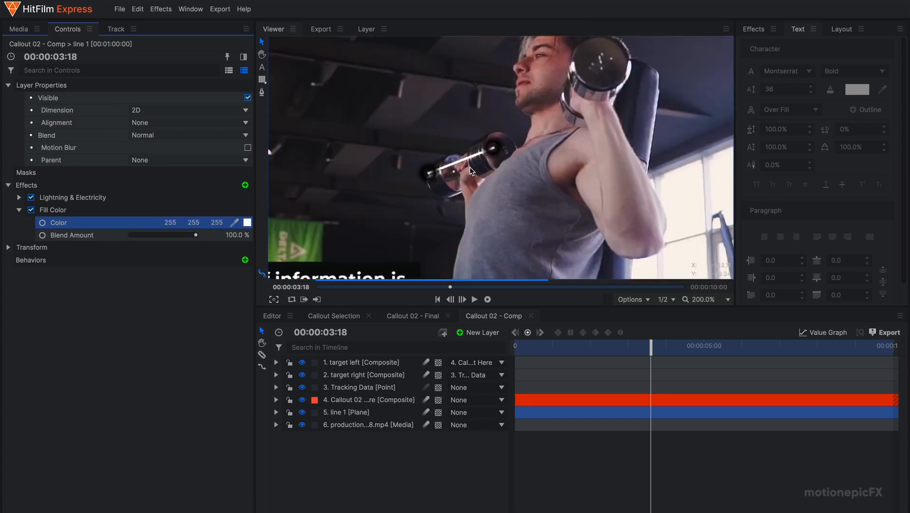
{"action": "left_click", "coordinate": [349, 366]}
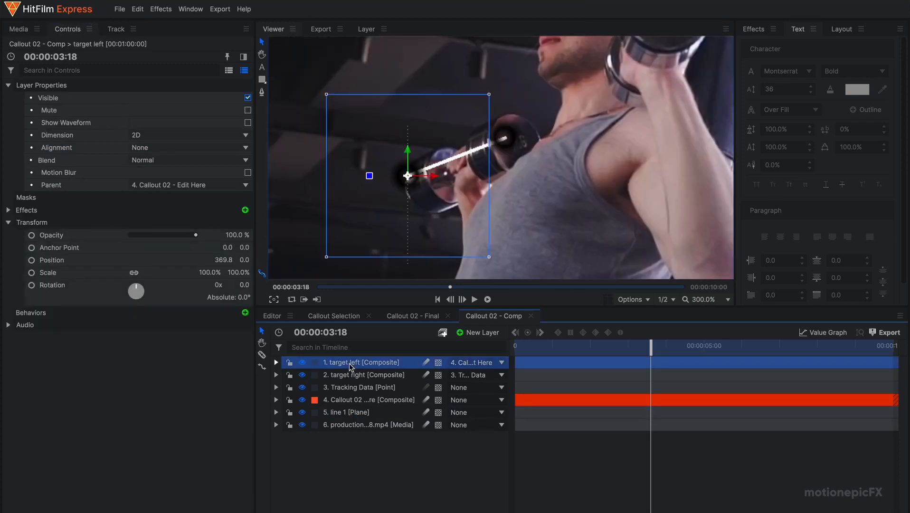
{"action": "left_click", "coordinate": [8, 223]}
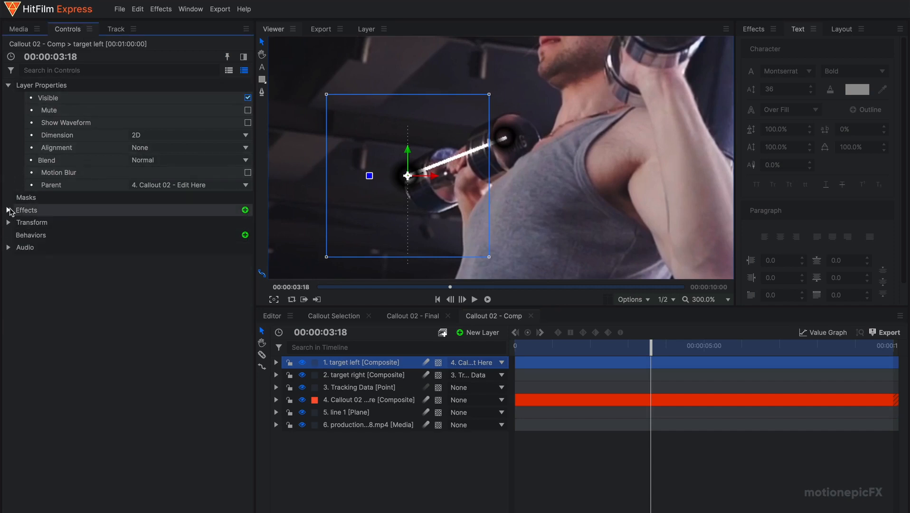
{"action": "left_click", "coordinate": [9, 211]}
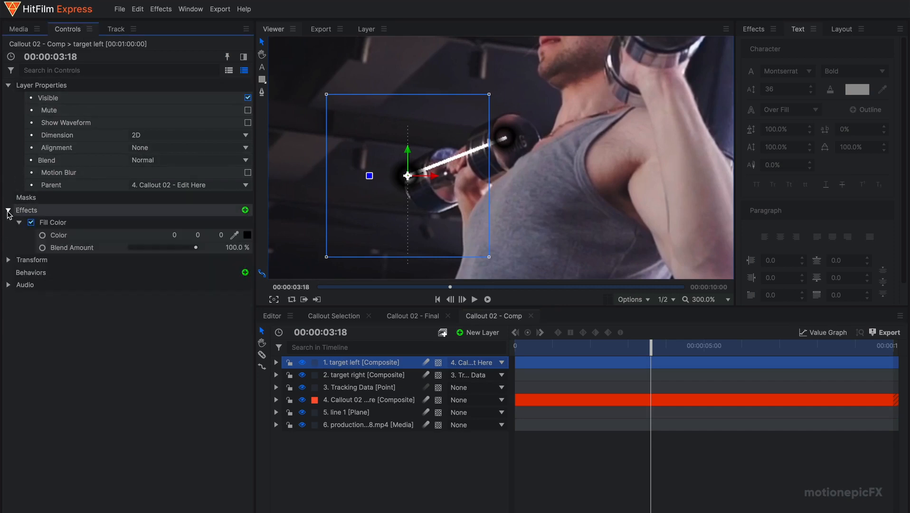
{"action": "left_click", "coordinate": [247, 235]}
{"action": "left_click_drag", "start_coordinate": [660, 110], "coordinate": [703, 123]}
{"action": "left_click", "coordinate": [694, 205]}
- Set the Fill Color effect of the target right layer to white, with brightness at 100%
{"action": "left_click", "coordinate": [248, 235]}
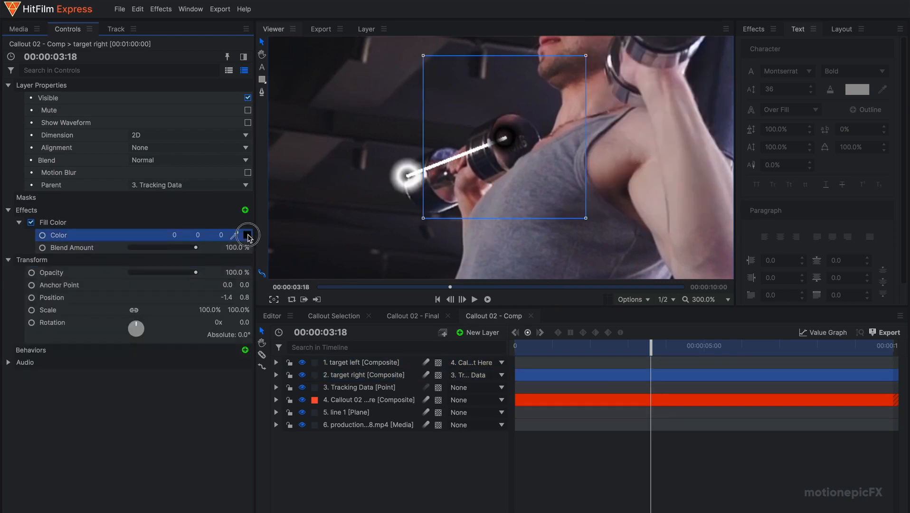
{"action": "left_click_drag", "start_coordinate": [657, 114], "coordinate": [745, 113]}
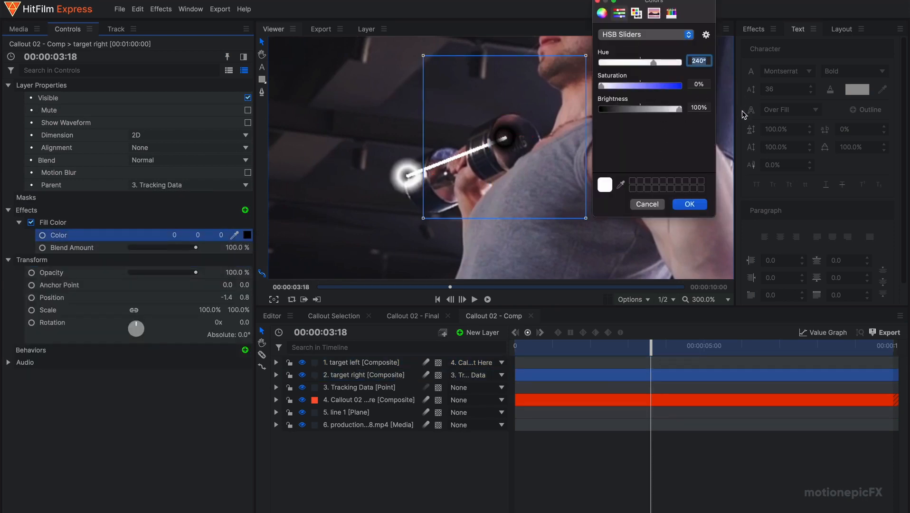
{"action": "left_click", "coordinate": [690, 204]}
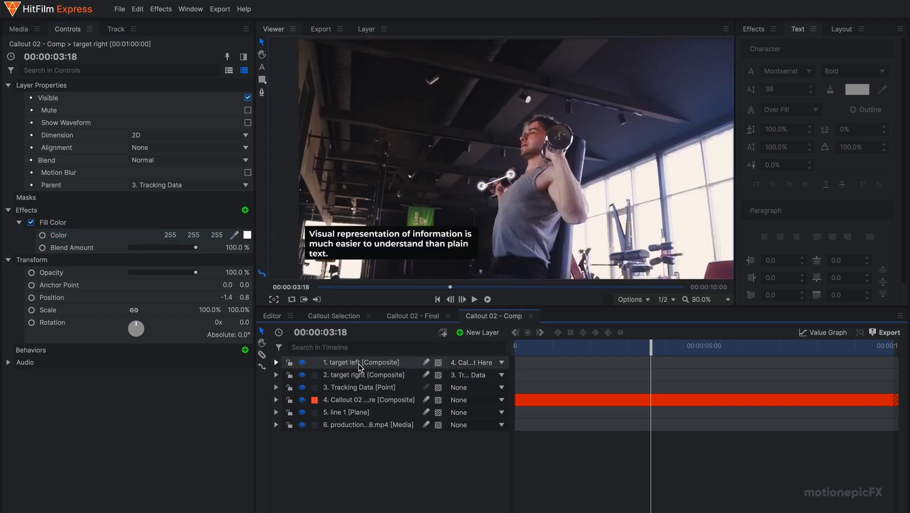
- Open the Callout 02 - Edit Here composite nested in Callout 02 - Comp
{"action": "left_click", "coordinate": [358, 388]}
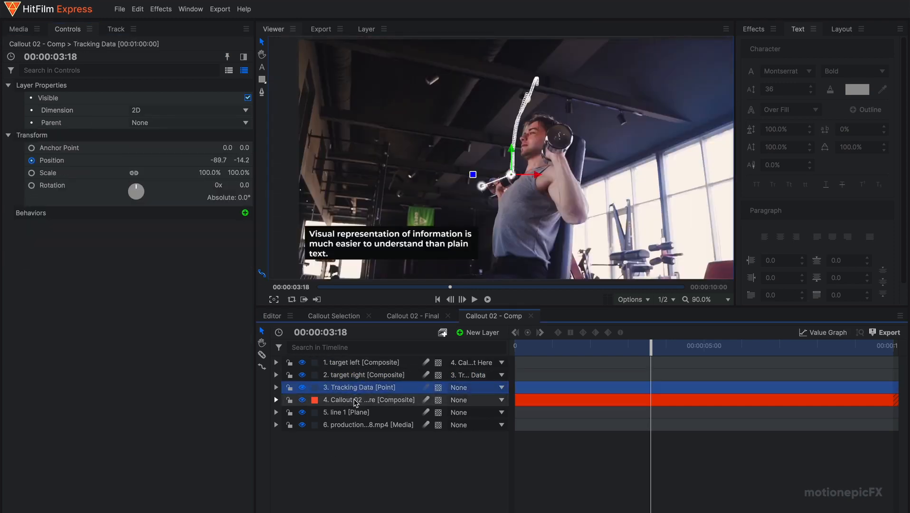
{"action": "left_click", "coordinate": [356, 401]}
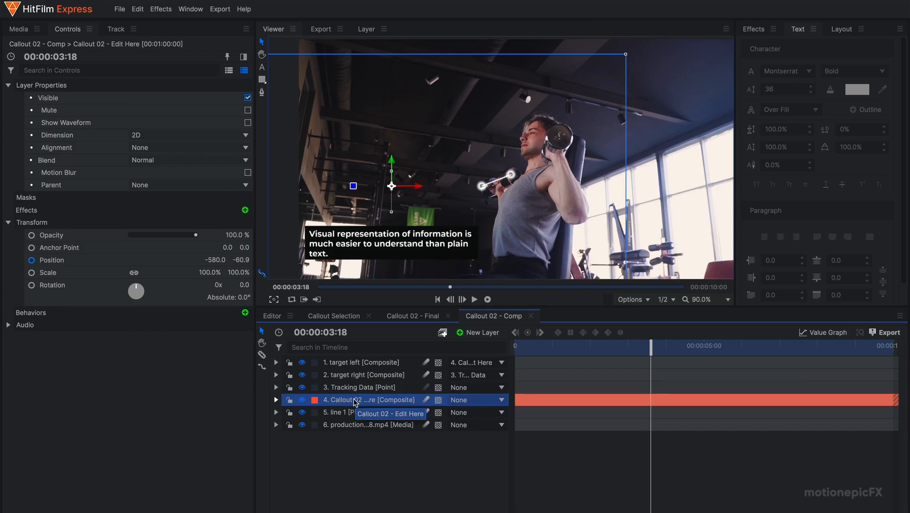
{"action": "double_click", "coordinate": [356, 401]}
- Set the Fill Color effect of the callout-BG plane to bright green (15, 255, 63)
{"action": "left_click", "coordinate": [355, 388]}
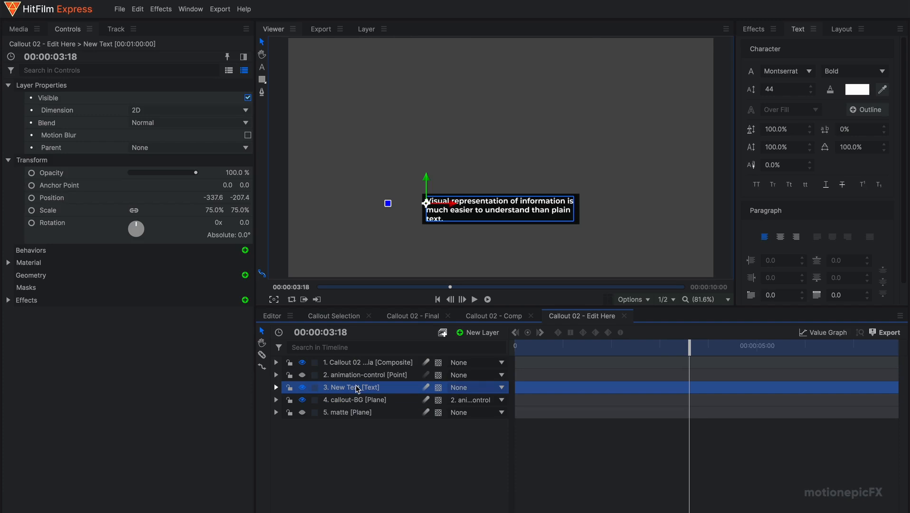
{"action": "left_click", "coordinate": [361, 401]}
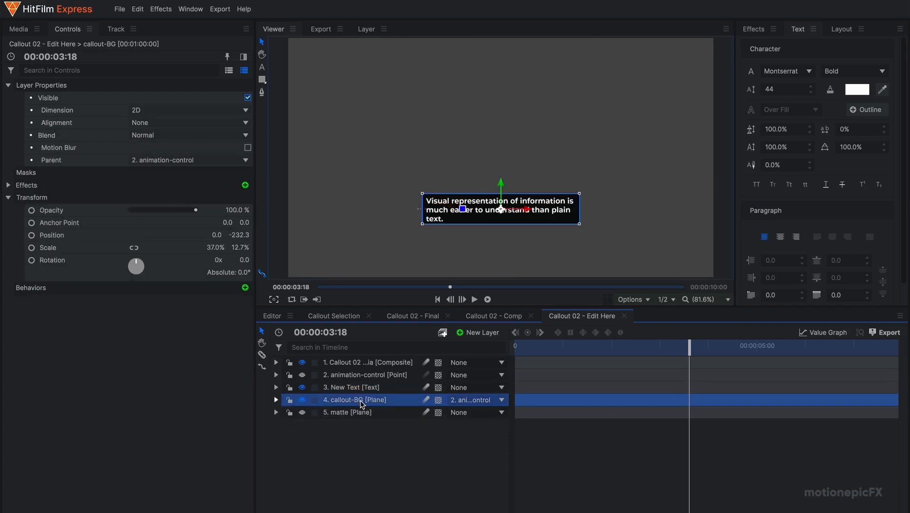
{"action": "left_click", "coordinate": [8, 186]}
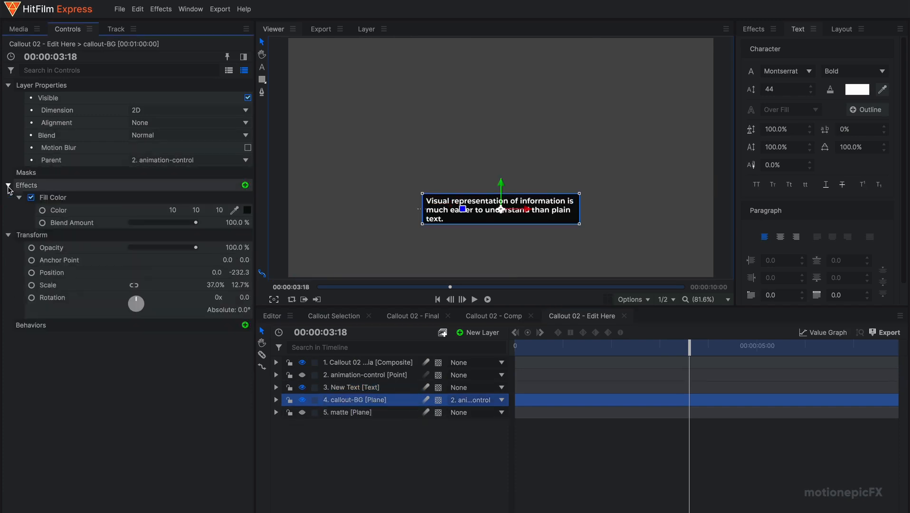
{"action": "left_click", "coordinate": [247, 210]}
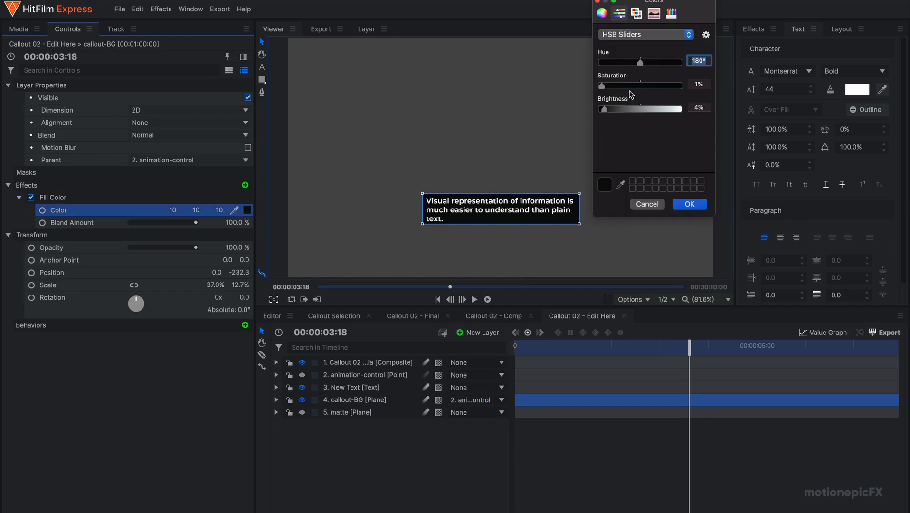
{"action": "left_click_drag", "start_coordinate": [632, 109], "coordinate": [630, 62]}
{"action": "left_click", "coordinate": [688, 204]}
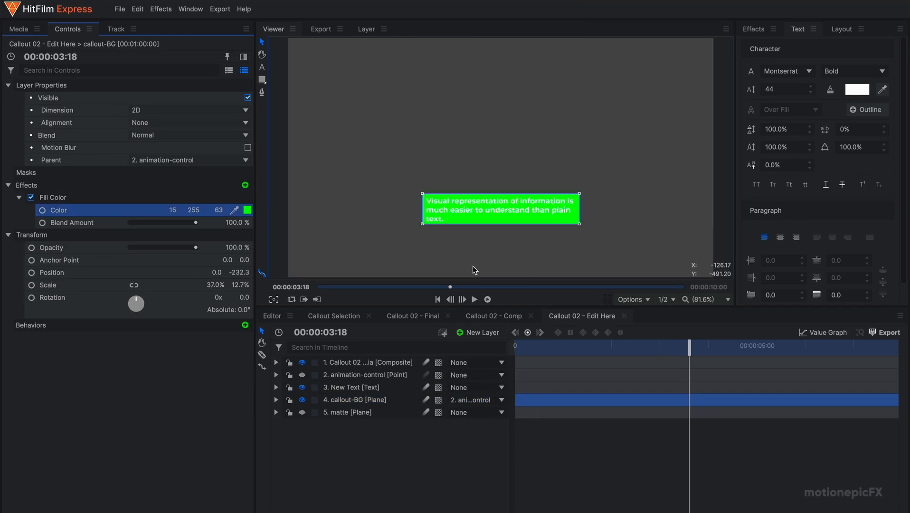
- Set the text colour of the New Text layer to black
{"action": "left_click", "coordinate": [353, 392]}
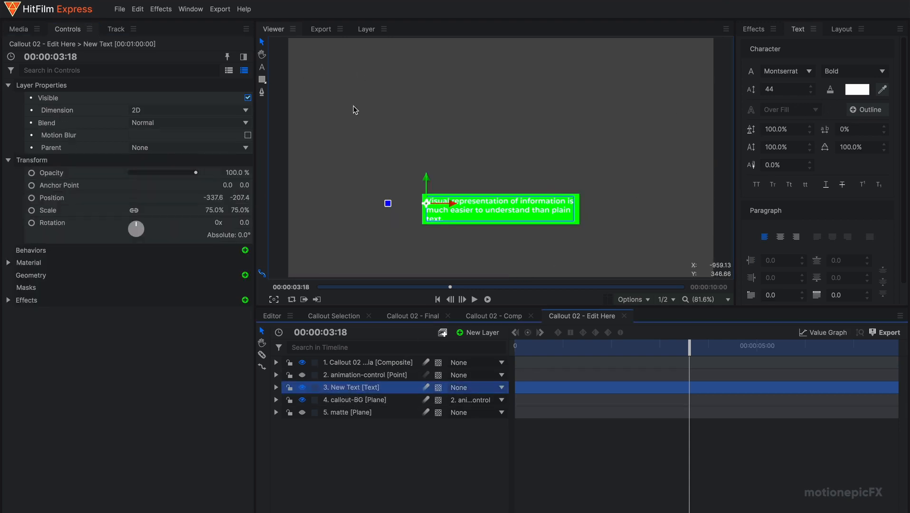
{"action": "left_click", "coordinate": [852, 92]}
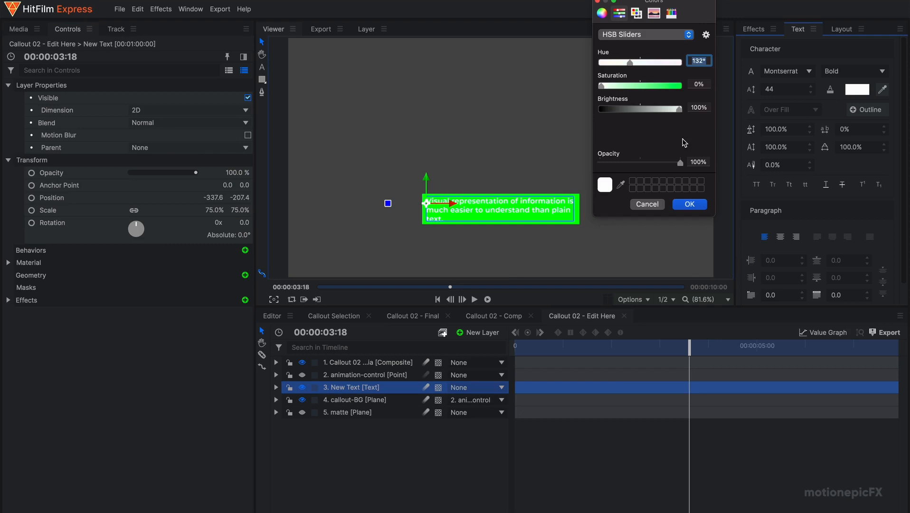
{"action": "left_click", "coordinate": [611, 112]}
{"action": "left_click", "coordinate": [690, 203]}
{"action": "left_click", "coordinate": [375, 437]}
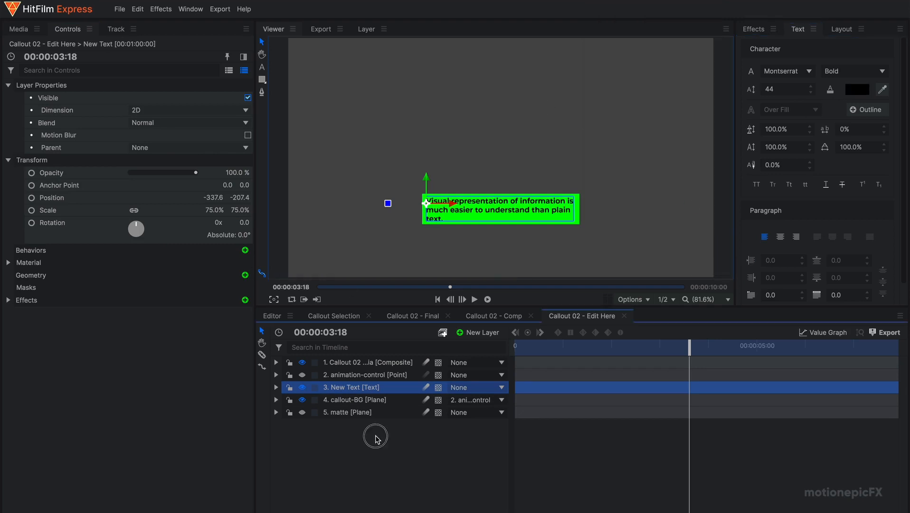
- Open the Callout 02 - Media composite nested in Callout 02 - Edit Here and add production ID_4367578.mp4 as its layer
{"action": "left_click", "coordinate": [350, 365]}
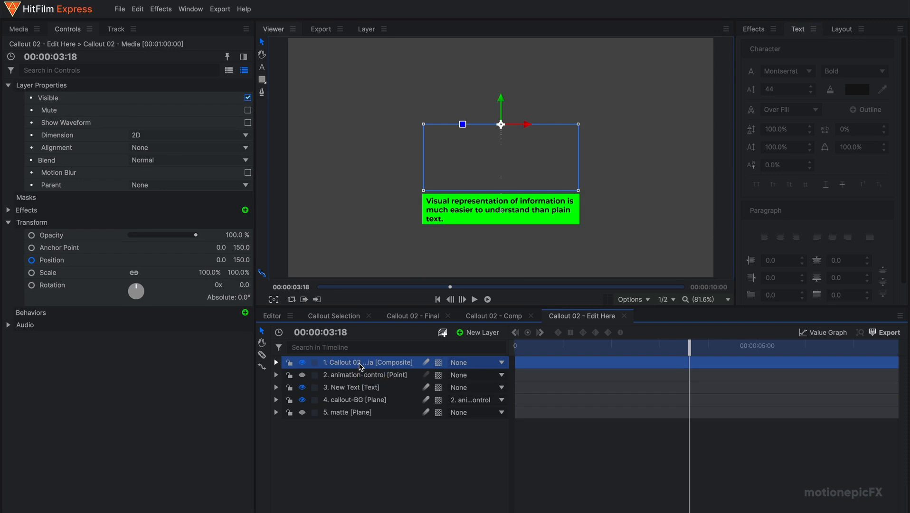
{"action": "double_click", "coordinate": [361, 365]}
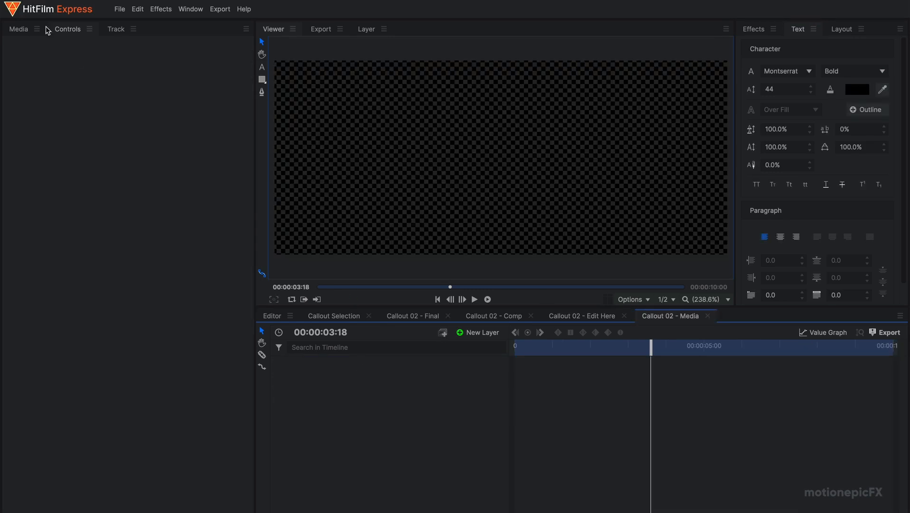
{"action": "left_click", "coordinate": [22, 30]}
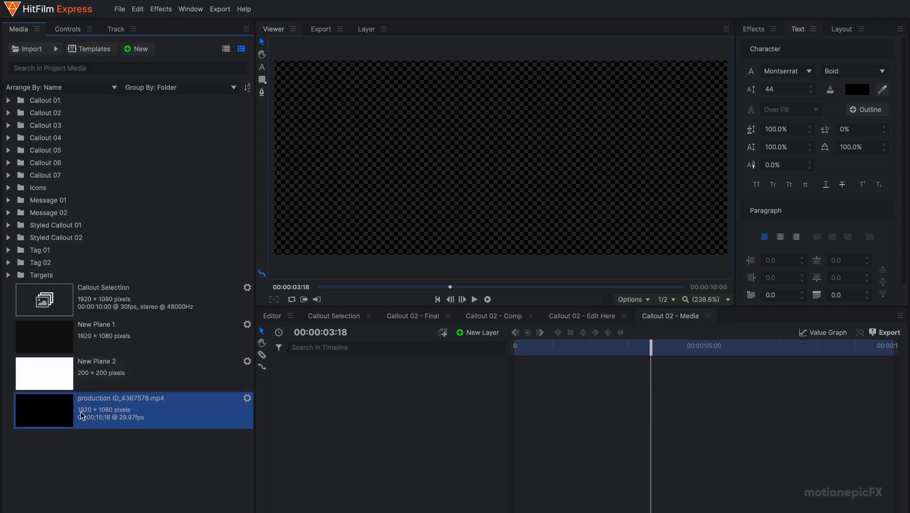
{"action": "left_click_drag", "start_coordinate": [138, 414], "coordinate": [380, 400]}
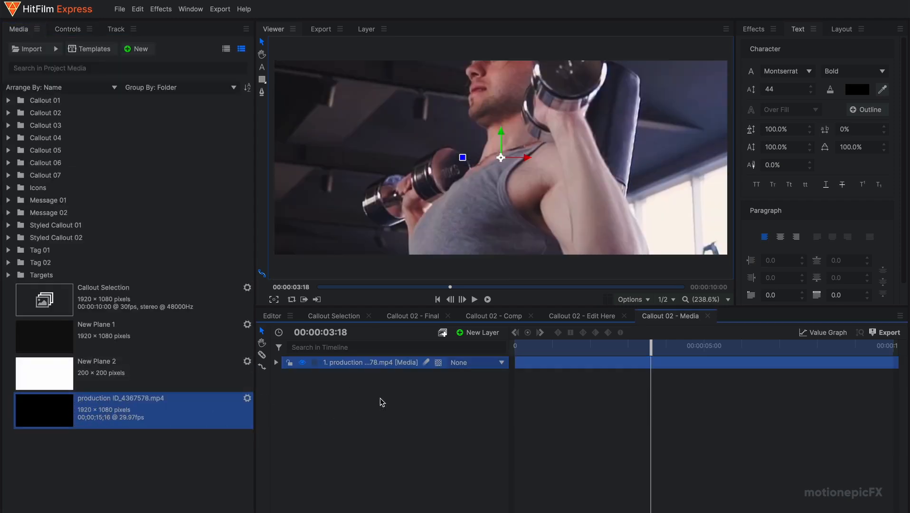
{"action": "scroll", "coordinate": [468, 165], "scroll_direction": "down", "scroll_amount": 2}
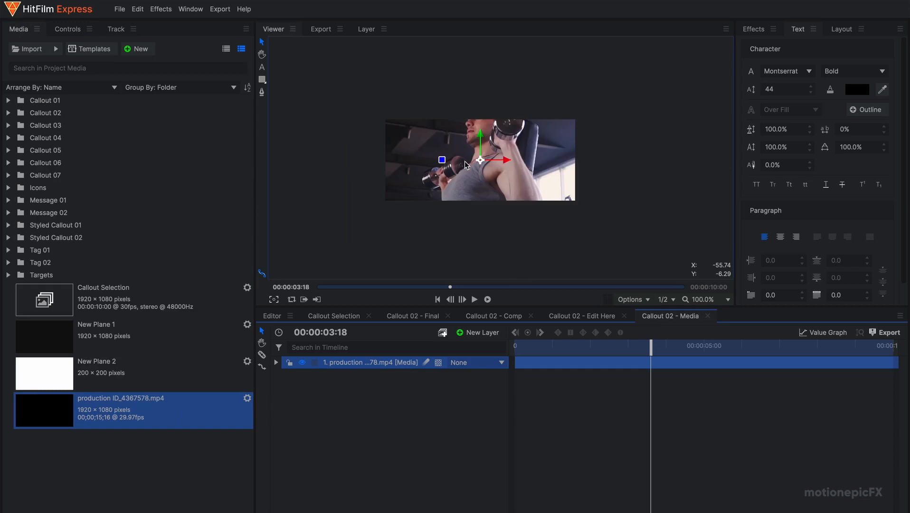
{"action": "scroll", "coordinate": [467, 166], "scroll_direction": "up", "scroll_amount": 2}
{"action": "scroll", "coordinate": [466, 162], "scroll_direction": "down", "scroll_amount": 1}
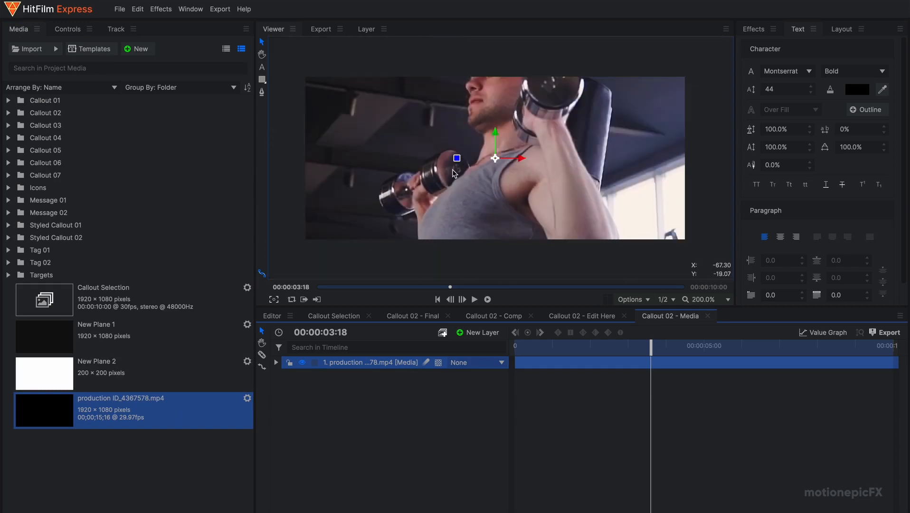
- Scale the video layer to 213% and set its position to 67, -704, framing the raised dumbbell near the clip's start
{"action": "left_click", "coordinate": [275, 363]}
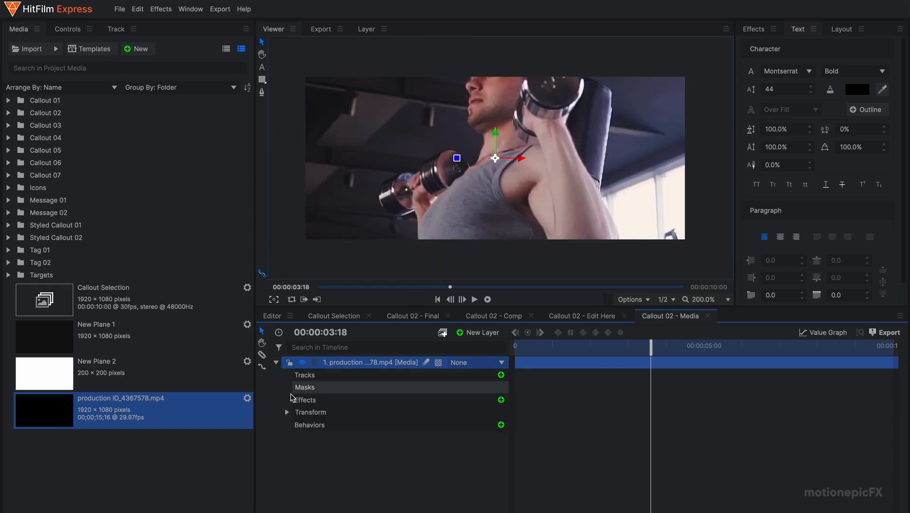
{"action": "left_click", "coordinate": [287, 413]}
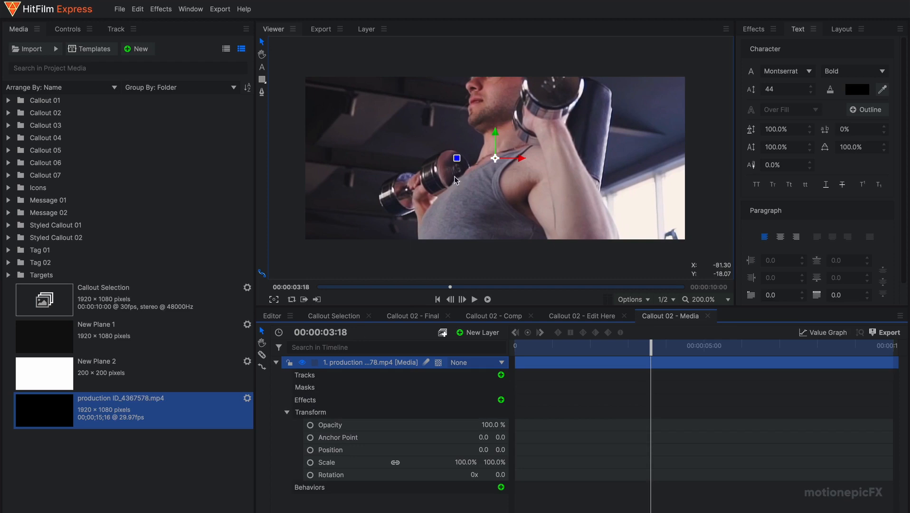
{"action": "left_click_drag", "start_coordinate": [459, 463], "coordinate": [596, 450]}
{"action": "left_click_drag", "start_coordinate": [651, 346], "coordinate": [519, 344]}
{"action": "left_click_drag", "start_coordinate": [501, 450], "coordinate": [464, 447]}
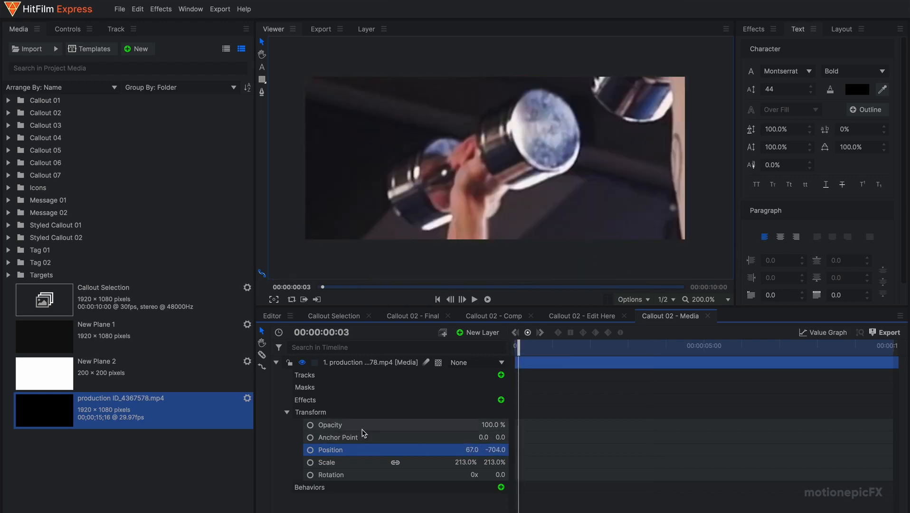
{"action": "left_click", "coordinate": [287, 412]}
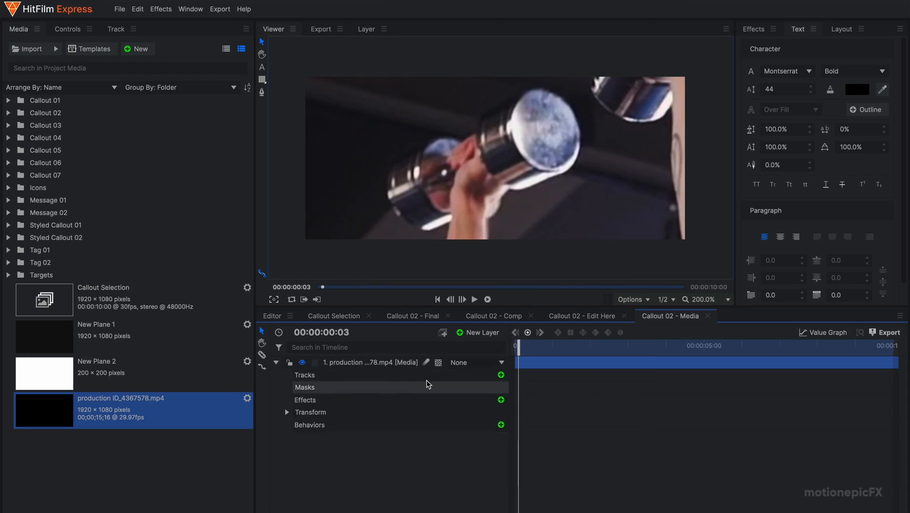
- Add a single-point tracker to the video layer, place it on the end of the nearer-to-centre dumbbell, and track forward
{"action": "left_click", "coordinate": [501, 375]}
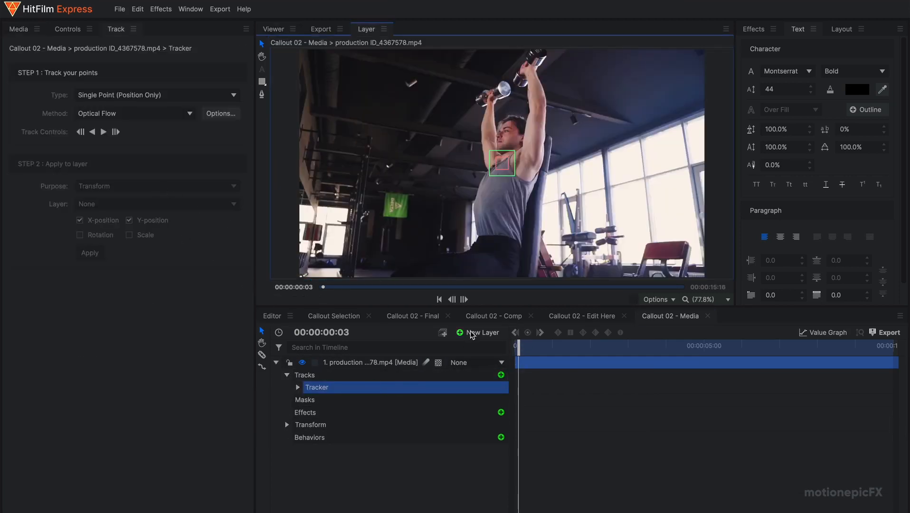
{"action": "left_click", "coordinate": [503, 167]}
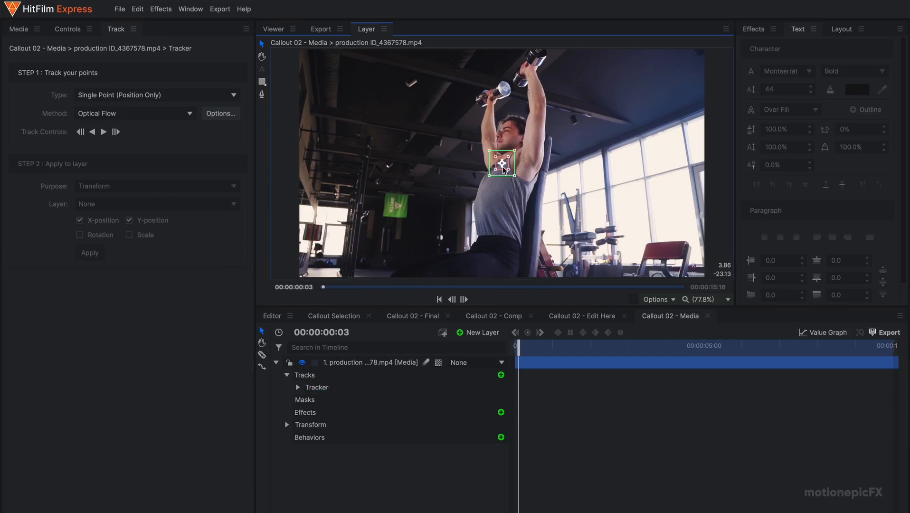
{"action": "scroll", "coordinate": [502, 171], "scroll_direction": "up", "scroll_amount": 5}
{"action": "left_click_drag", "start_coordinate": [500, 171], "coordinate": [471, 92]}
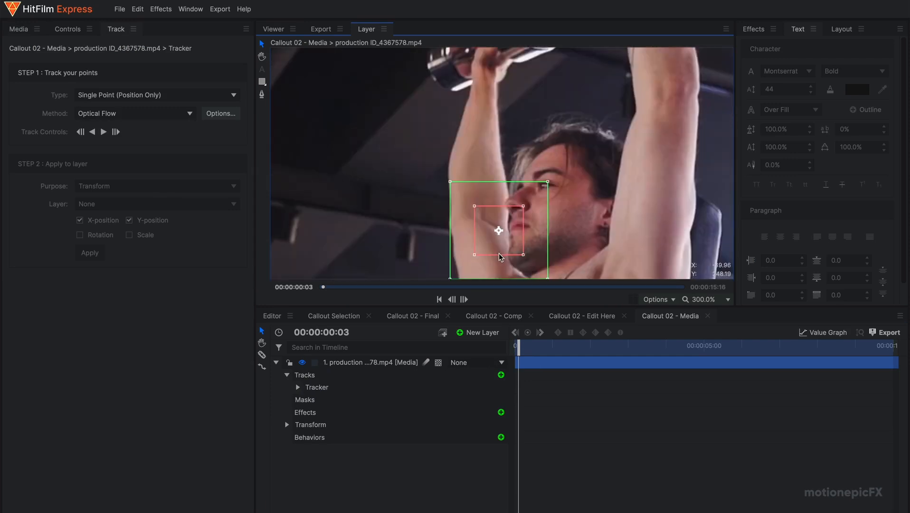
{"action": "left_click_drag", "start_coordinate": [499, 252], "coordinate": [530, 128]}
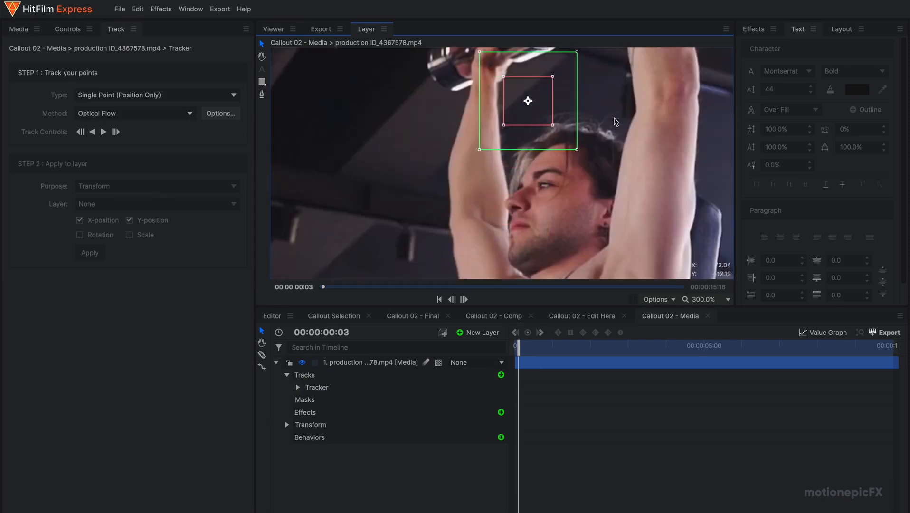
{"action": "left_click_drag", "start_coordinate": [614, 118], "coordinate": [612, 218]}
{"action": "left_click_drag", "start_coordinate": [523, 227], "coordinate": [514, 142]}
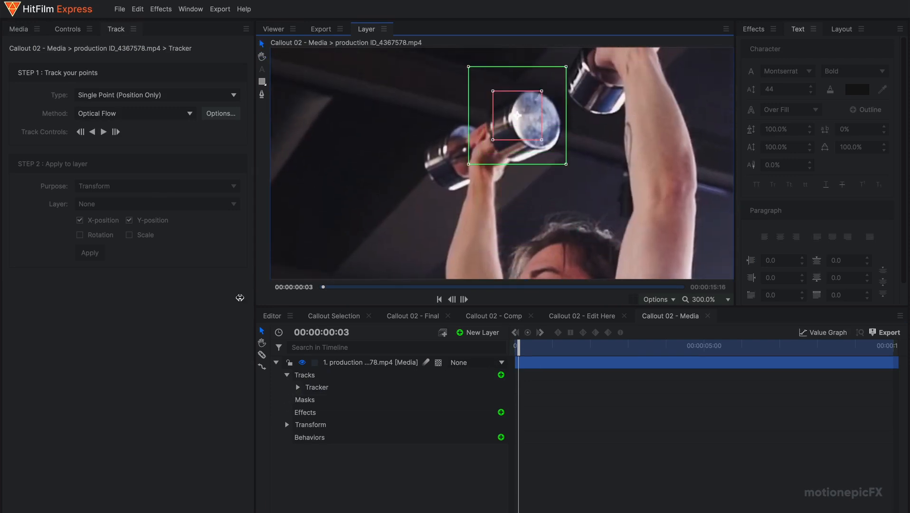
{"action": "left_click", "coordinate": [104, 132]}
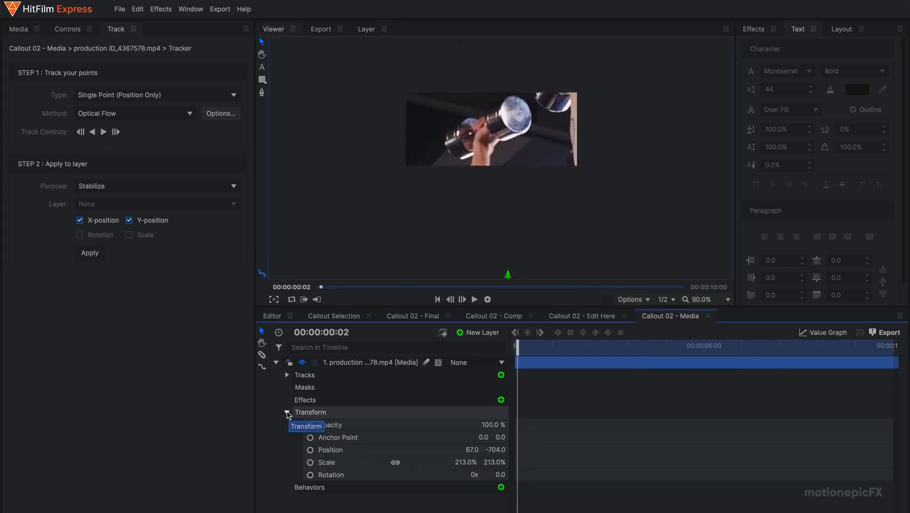
- Apply the tracking data to the video layer with the purpose Stabilize, using X-position and Y-position
{"action": "left_click", "coordinate": [288, 413]}
{"action": "left_click", "coordinate": [276, 363]}
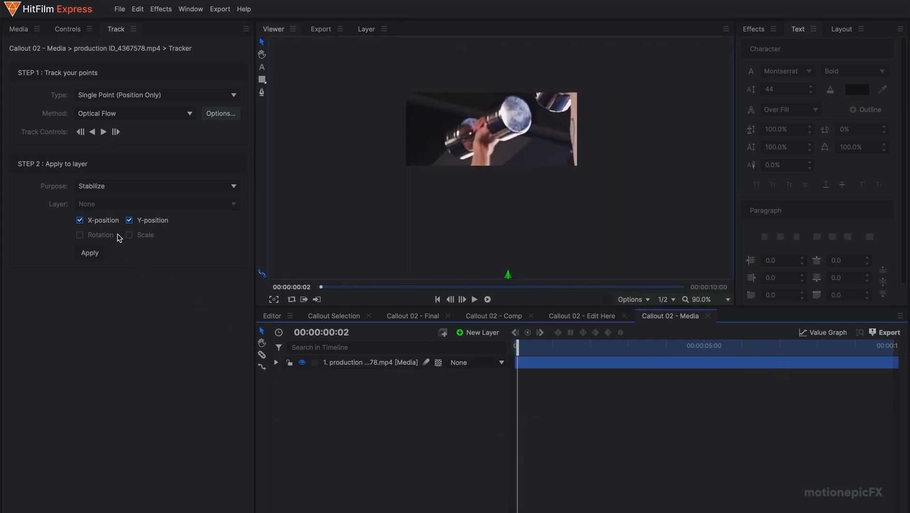
{"action": "left_click", "coordinate": [76, 188]}
{"action": "left_click", "coordinate": [93, 187]}
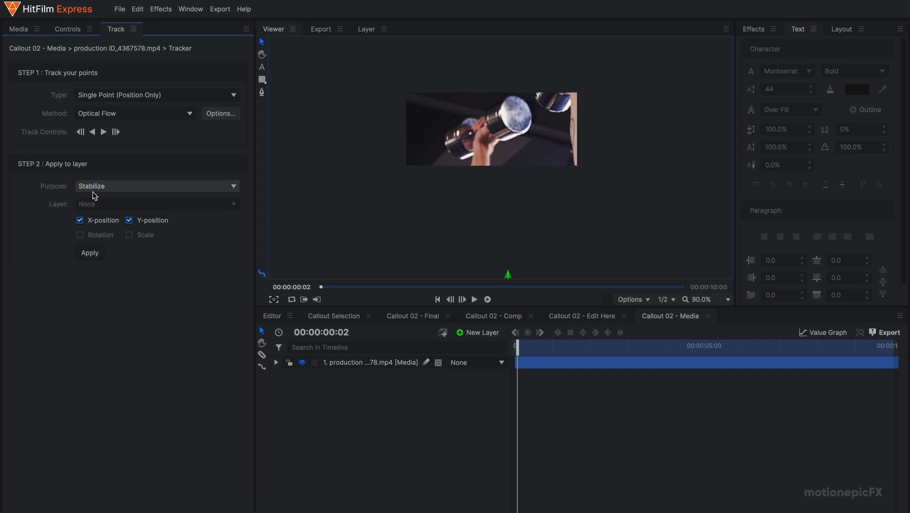
{"action": "left_click", "coordinate": [90, 254]}
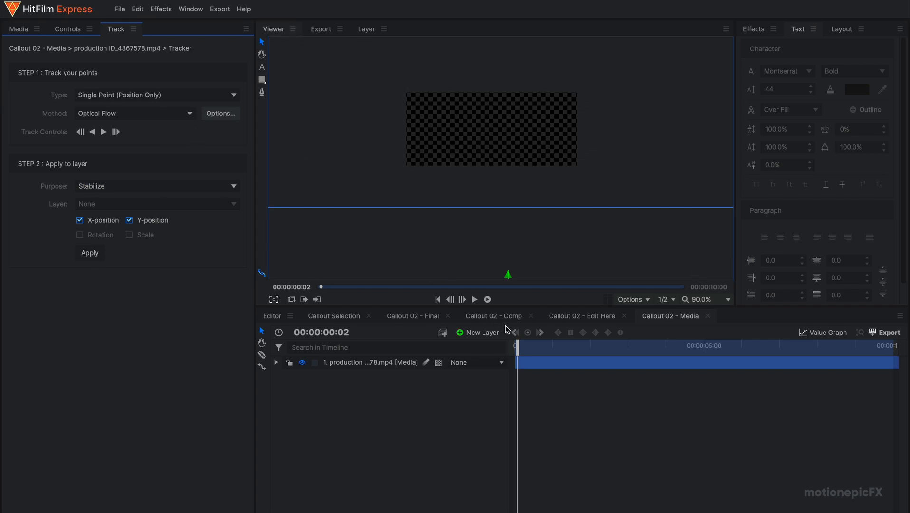
- Move the stabilized clip up until the dumbbell is back inside the frame, and play the result to check it
{"action": "left_click_drag", "start_coordinate": [507, 277], "coordinate": [492, 88]}
{"action": "left_click", "coordinate": [474, 301]}
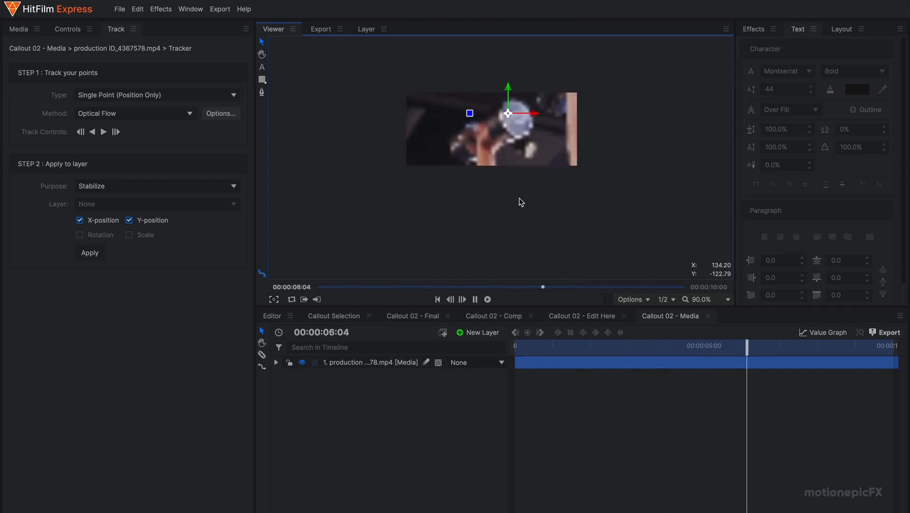
{"action": "left_click", "coordinate": [475, 300]}
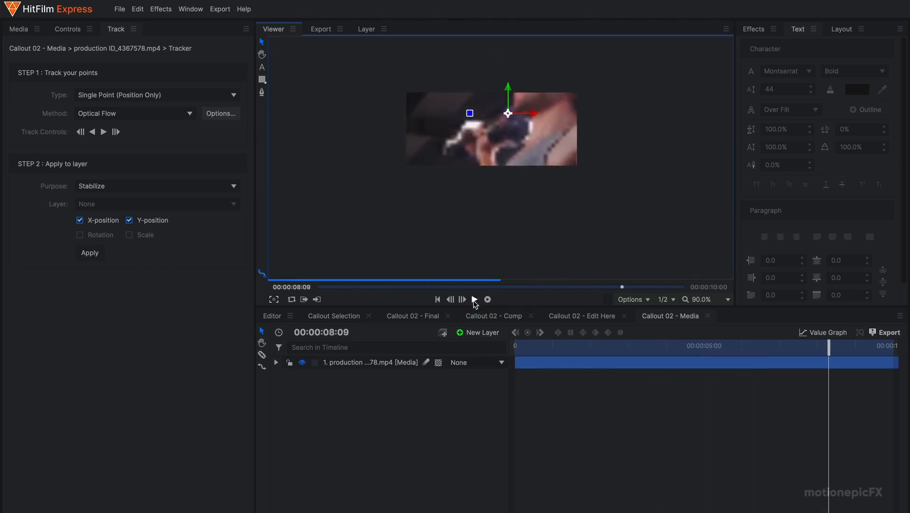
- Close the Callout 02 - Media and Edit Here timelines and collapse the Edit Here layer in Callout 02 - Comp
{"action": "left_click", "coordinate": [708, 317]}
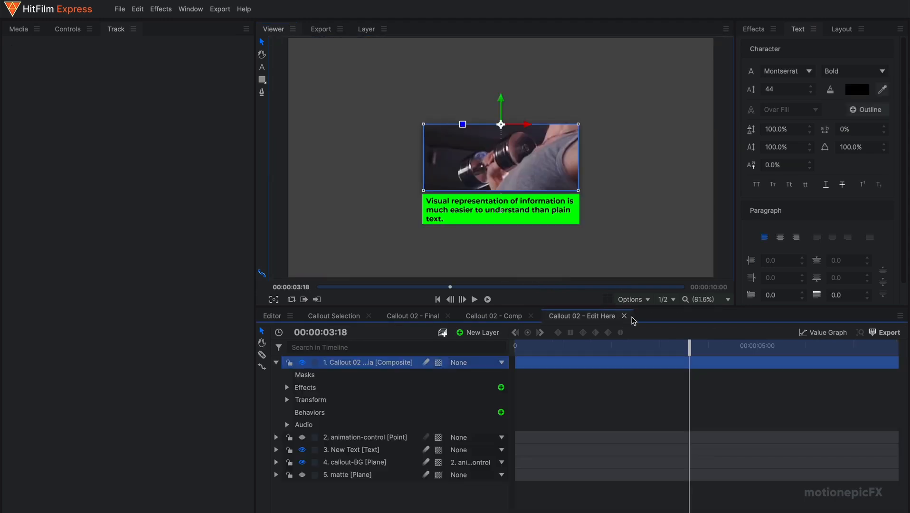
{"action": "left_click", "coordinate": [626, 317]}
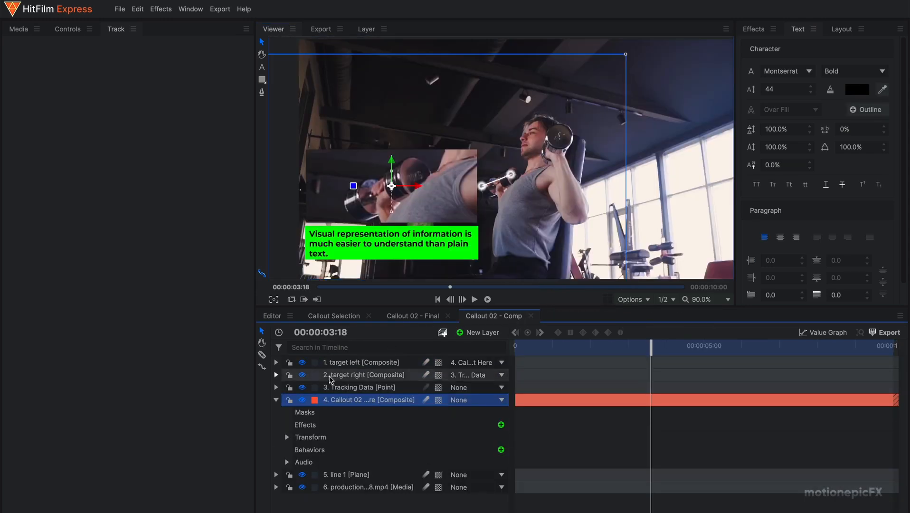
{"action": "left_click", "coordinate": [277, 400]}
{"action": "left_click", "coordinate": [316, 445]}
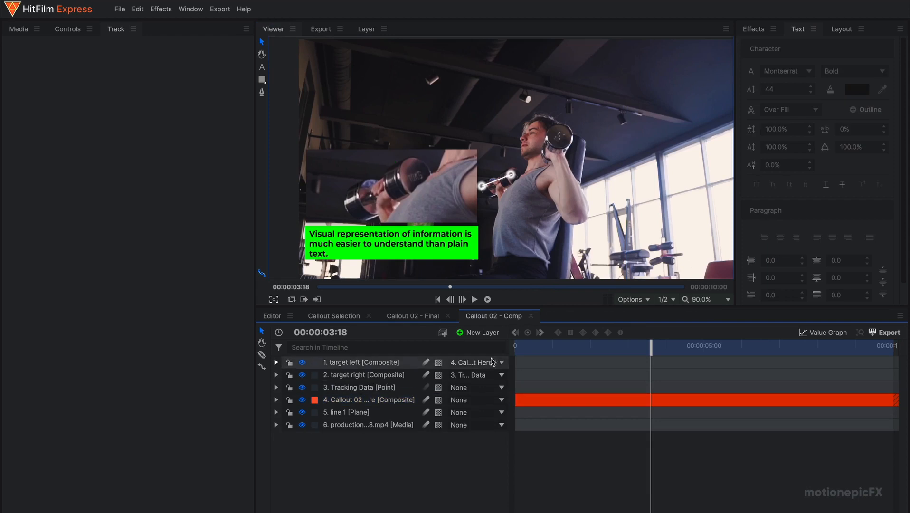
- Preview Callout 02 - Comp from near the start and set the viewer's playback resolution to Full
{"action": "left_click", "coordinate": [523, 351]}
{"action": "left_click", "coordinate": [476, 301]}
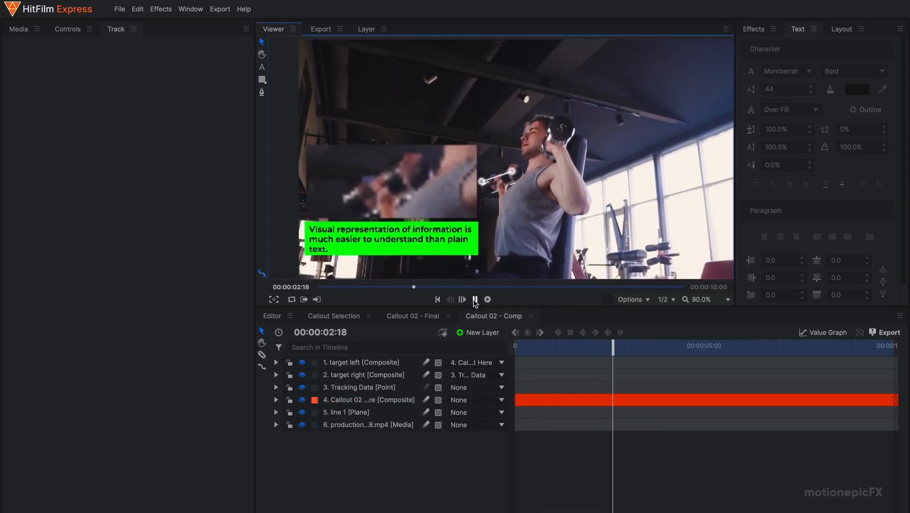
{"action": "left_click", "coordinate": [476, 300]}
{"action": "left_click", "coordinate": [667, 299]}
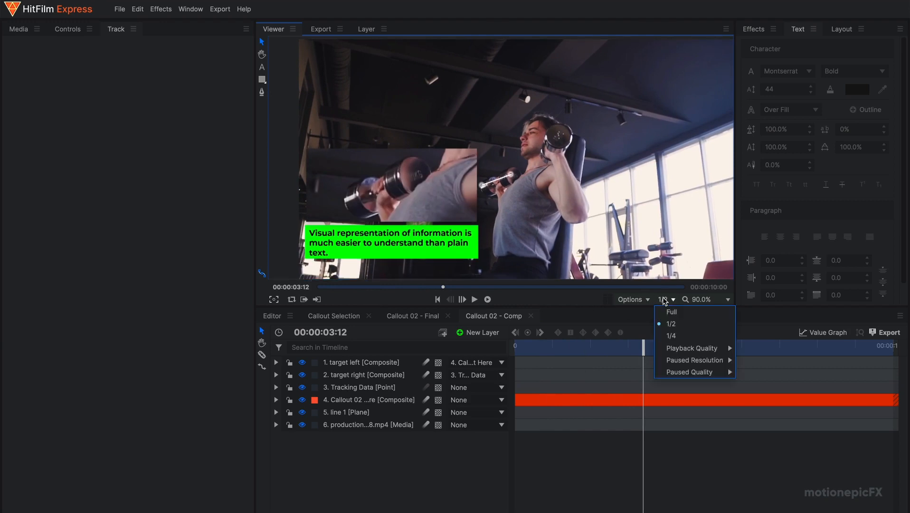
{"action": "left_click", "coordinate": [683, 314]}
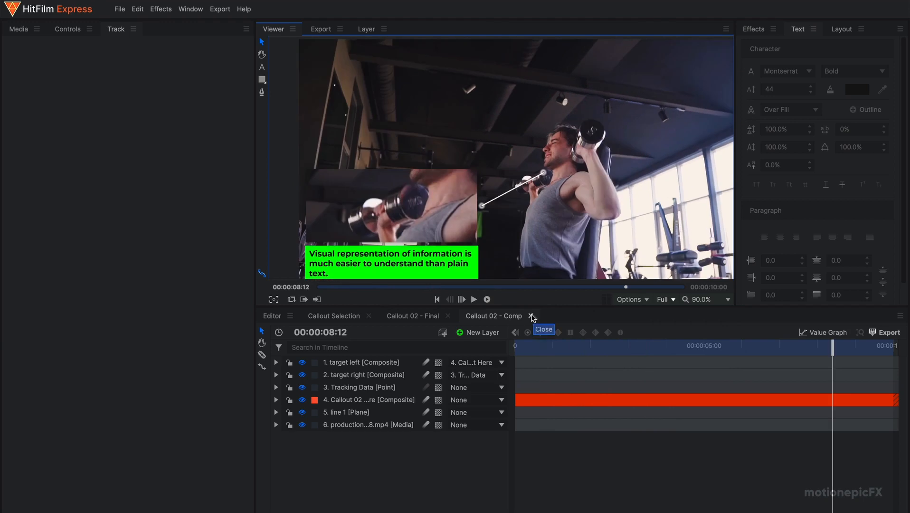
- Close the remaining Callout 02 timelines and collapse the Callout 02 layer in Callout Selection
{"action": "left_click", "coordinate": [532, 316]}
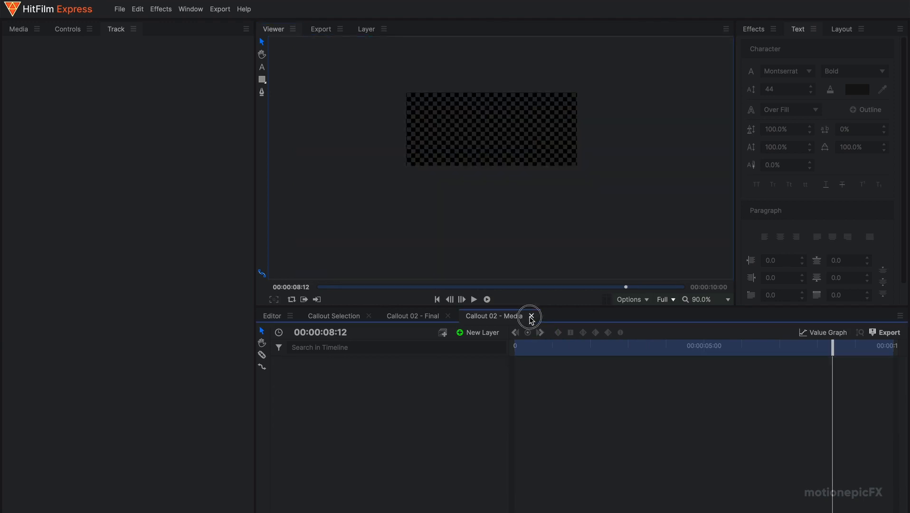
{"action": "left_click", "coordinate": [448, 316]}
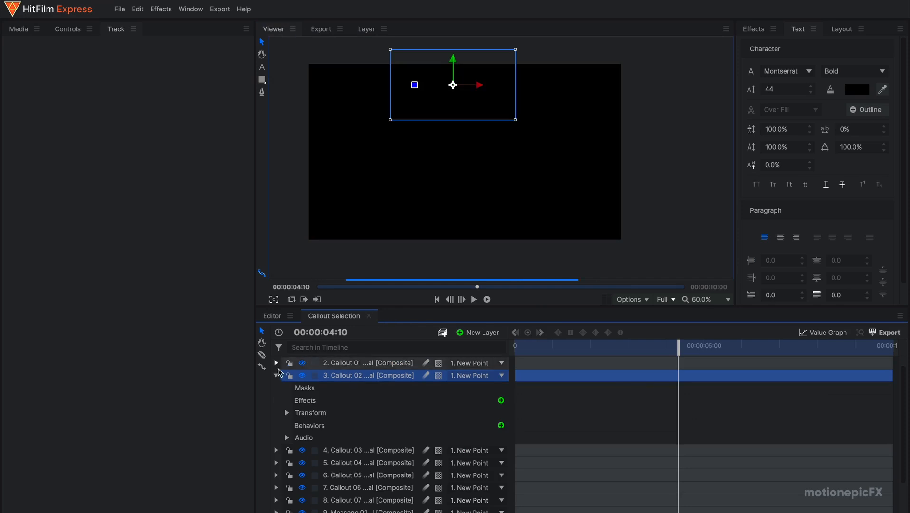
{"action": "left_click", "coordinate": [275, 375]}
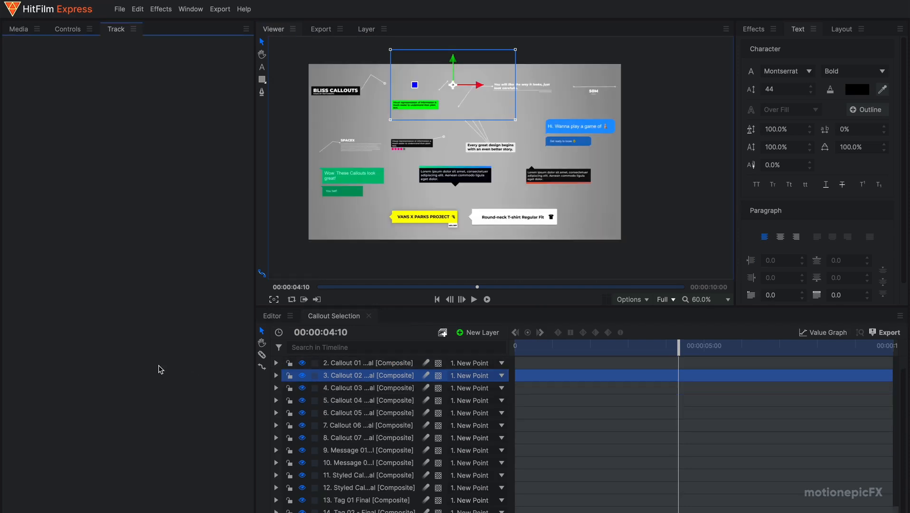
- Open the Callout 06 - Final composite from the Callout Selection timeline
{"action": "left_click", "coordinate": [371, 402]}
{"action": "left_click", "coordinate": [381, 425]}
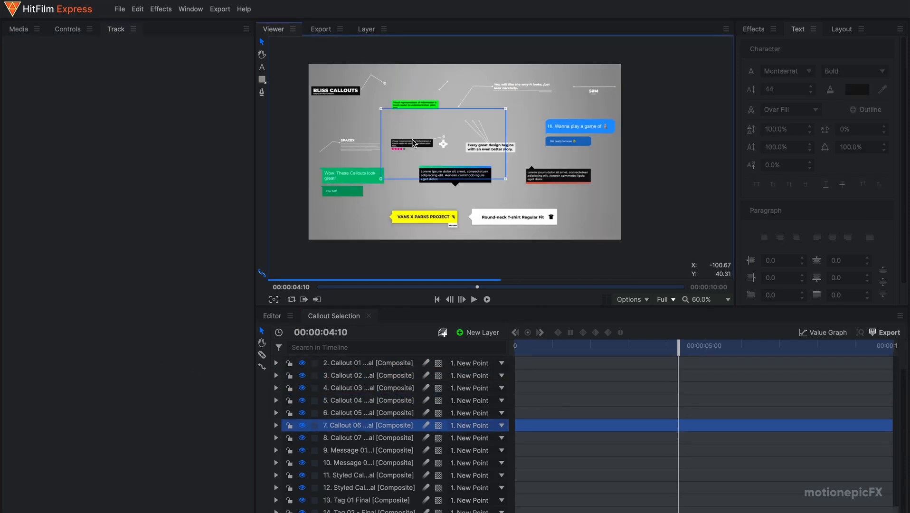
{"action": "double_click", "coordinate": [382, 424]}
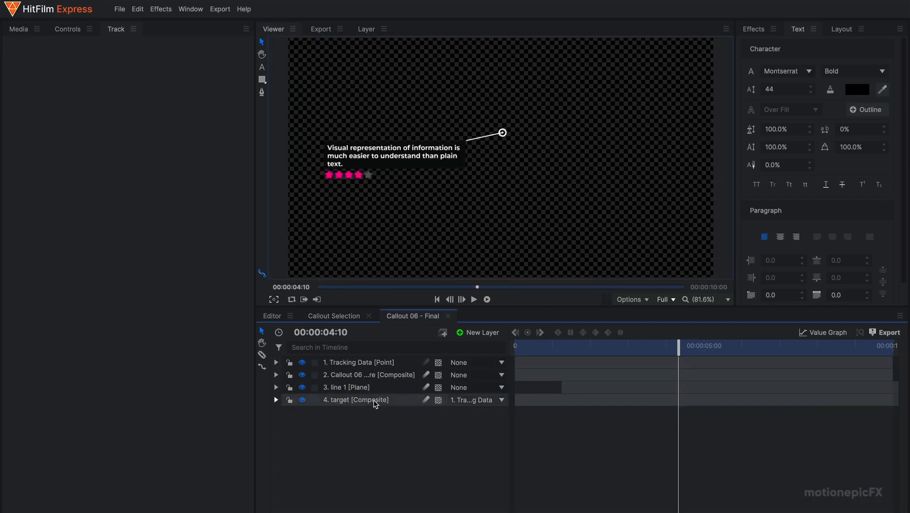
- Preview the Callout 06 - Final animation from near the start and scrub to about 2 seconds 20 frames
{"action": "mouse_move", "coordinate": [533, 350]}
{"action": "left_mouse_down"}
{"action": "mouse_move", "coordinate": [510, 349]}
{"action": "mouse_move", "coordinate": [524, 348]}
{"action": "left_mouse_up"}
{"action": "key", "text": "space"}
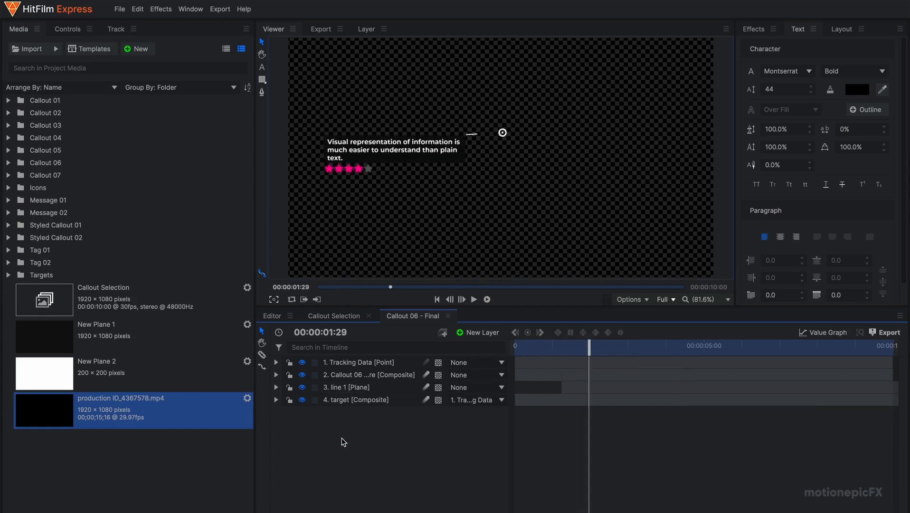
{"action": "left_click_drag", "start_coordinate": [531, 350], "coordinate": [616, 353]}
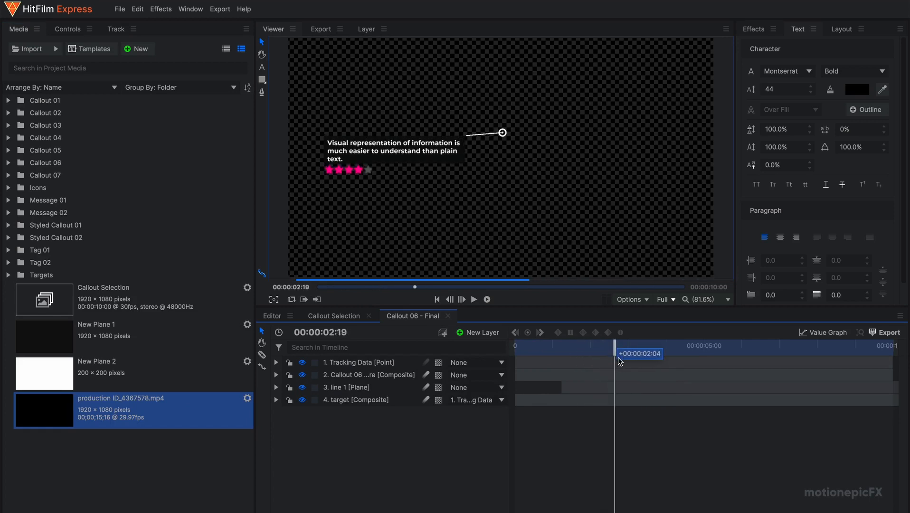
- Open the Callout 06 - Edit Here composite and view its star rating up close
{"action": "left_click", "coordinate": [360, 376]}
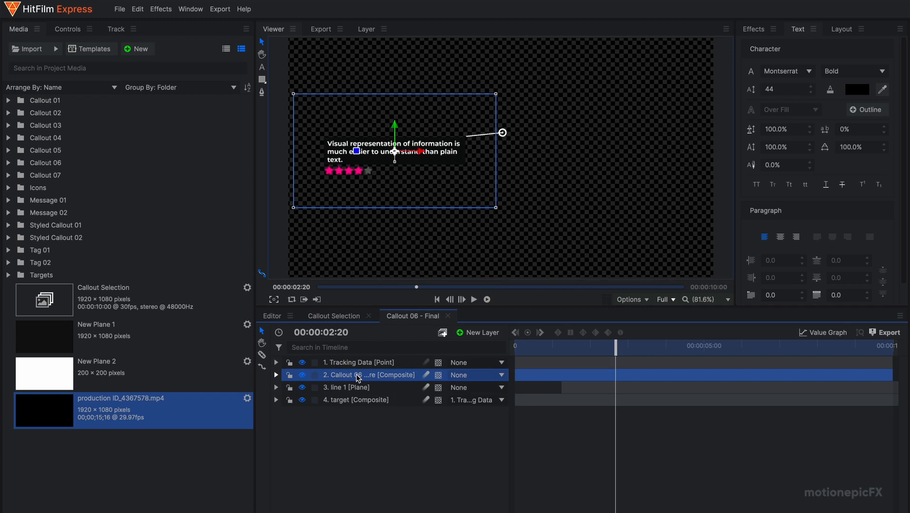
{"action": "double_click", "coordinate": [357, 376]}
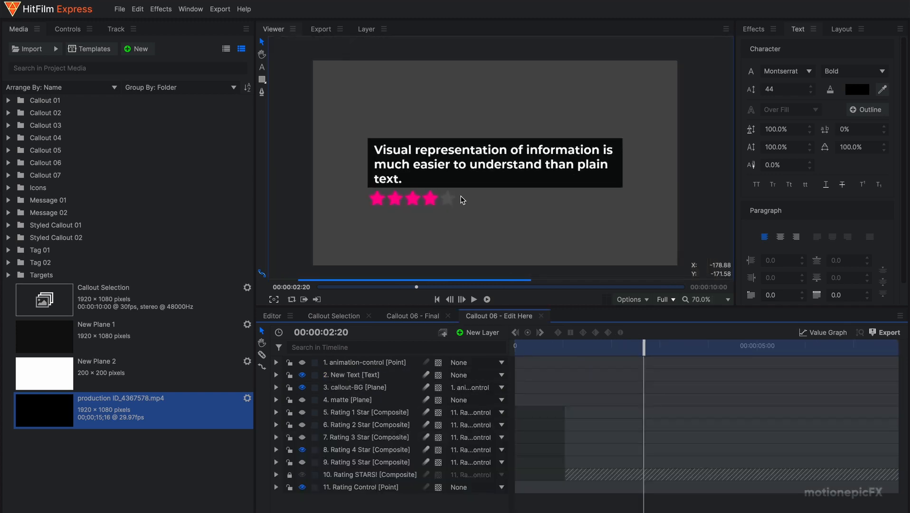
{"action": "scroll", "coordinate": [425, 209], "scroll_direction": "up", "scroll_amount": 3}
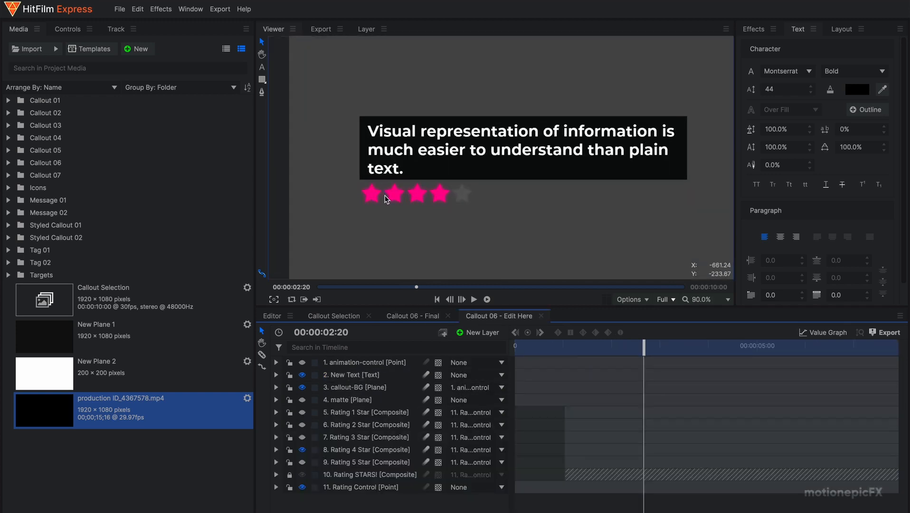
{"action": "scroll", "coordinate": [423, 195], "scroll_direction": "up", "scroll_amount": 3}
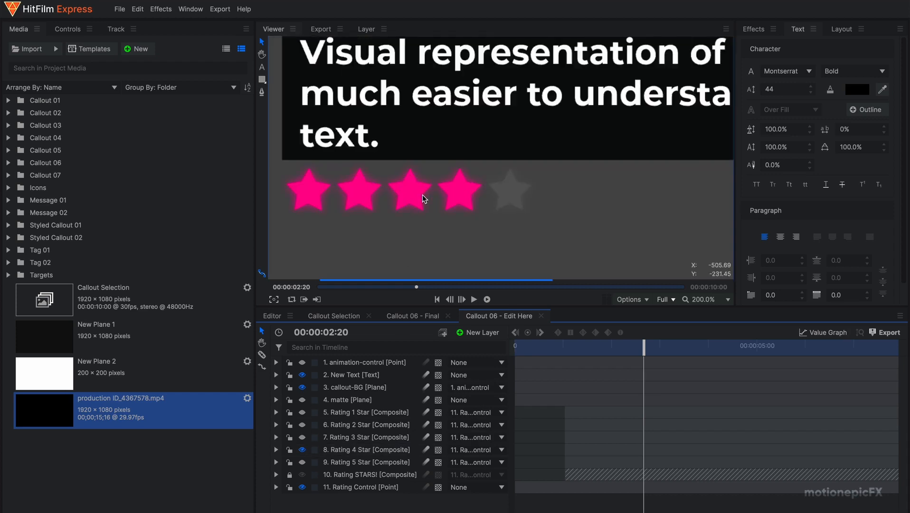
{"action": "scroll", "coordinate": [423, 195], "scroll_direction": "down", "scroll_amount": 3}
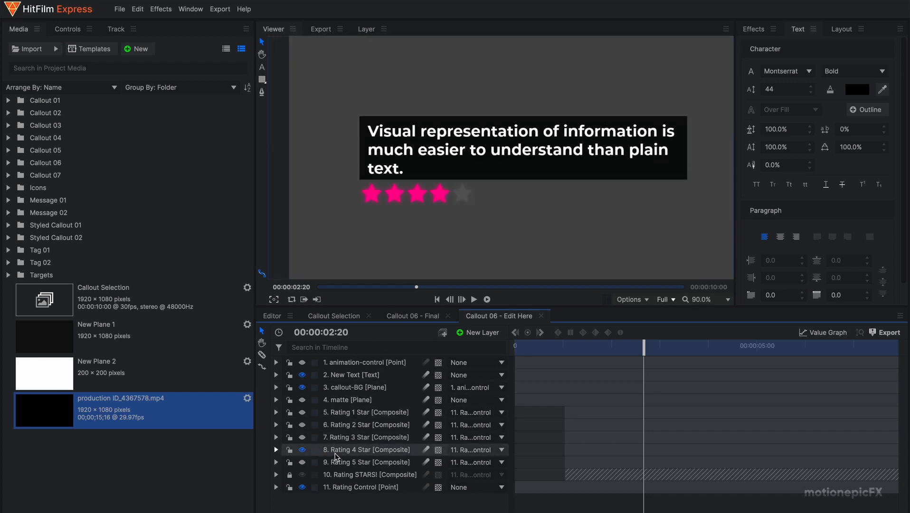
- Hide the Rating 4 Star layer, briefly try Rating 1 Star, and make the Rating 5 Star layer visible instead
{"action": "left_click", "coordinate": [346, 414]}
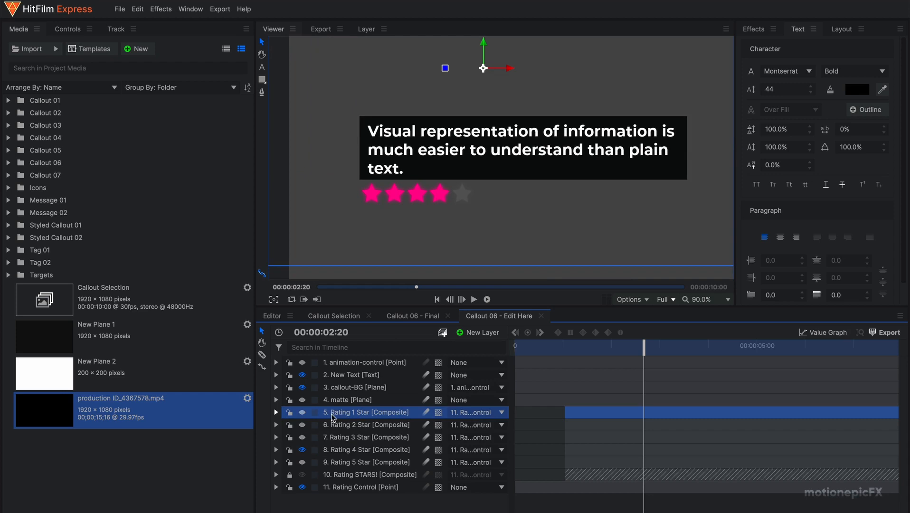
{"action": "left_click", "coordinate": [303, 450]}
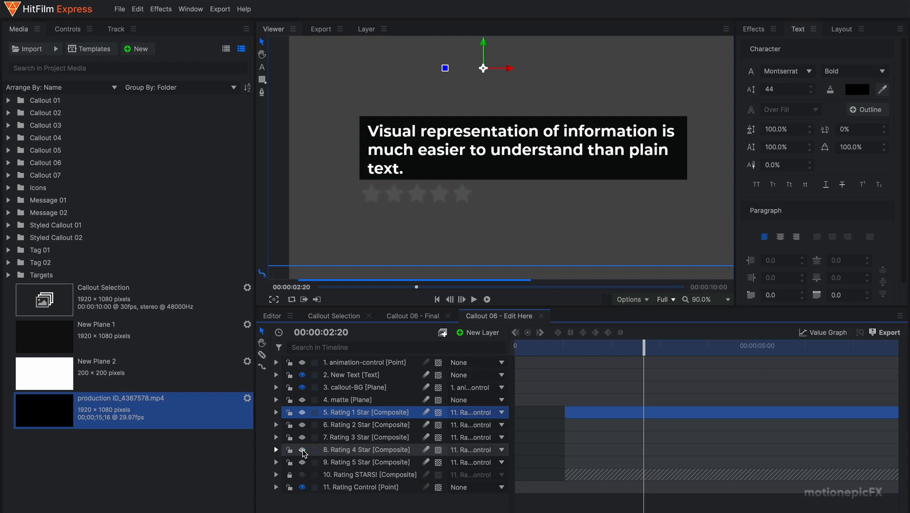
{"action": "left_click", "coordinate": [303, 413]}
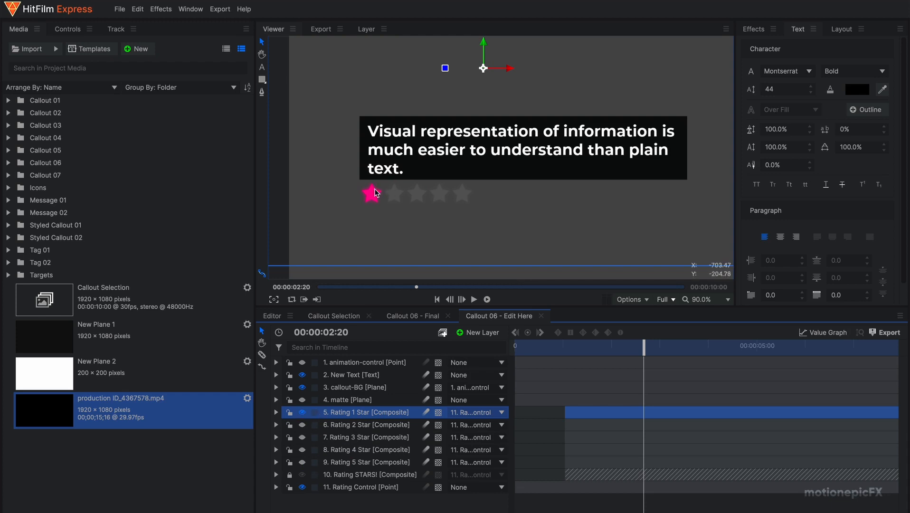
{"action": "left_click", "coordinate": [303, 413]}
{"action": "left_click", "coordinate": [302, 462]}
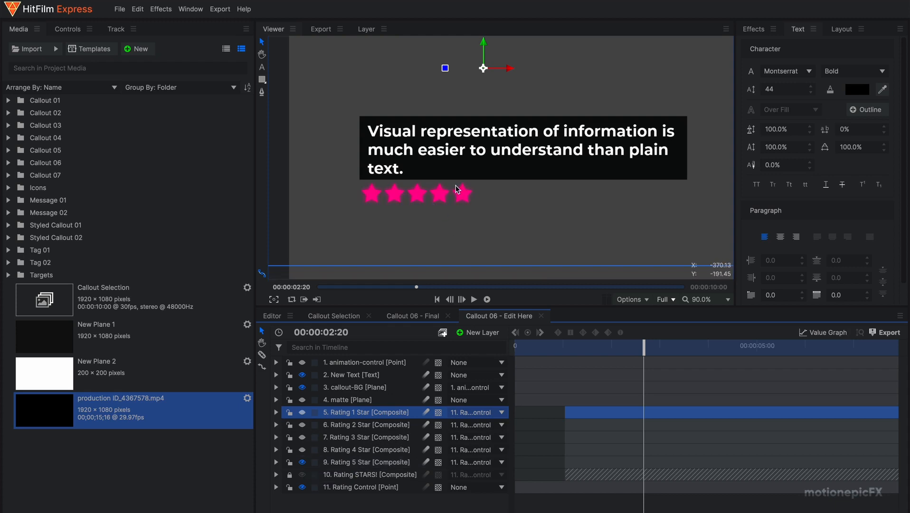
- Set the enabled Fill Color effect on the Rating 5 Star layer to bright green with a hue of 134°
{"action": "left_click", "coordinate": [72, 30]}
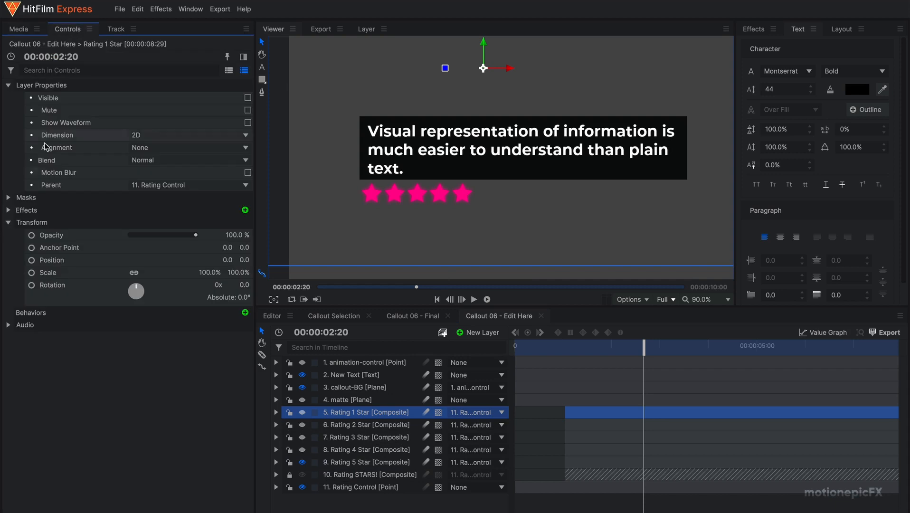
{"action": "left_click", "coordinate": [8, 222]}
{"action": "left_click", "coordinate": [8, 210]}
{"action": "left_click", "coordinate": [20, 223]}
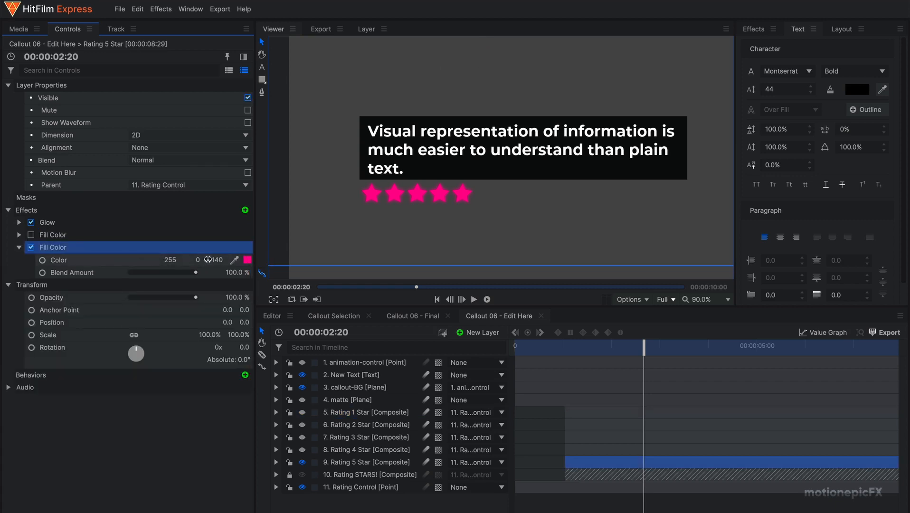
{"action": "left_click", "coordinate": [248, 260]}
{"action": "left_click", "coordinate": [632, 63]}
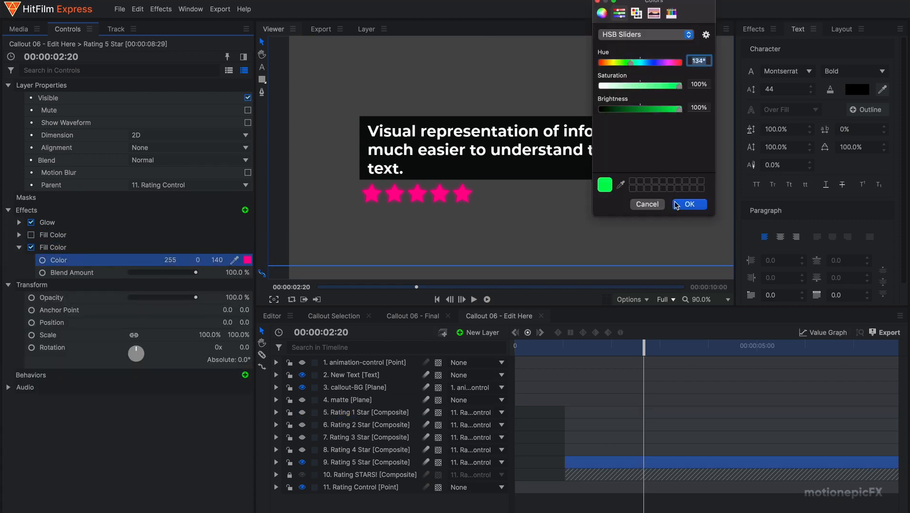
{"action": "left_click", "coordinate": [690, 205]}
- Close the Callout 06 - Edit Here and Final timelines and collapse the Callout 06 layer in Callout Selection
{"action": "scroll", "coordinate": [449, 179], "scroll_direction": "down", "scroll_amount": 3}
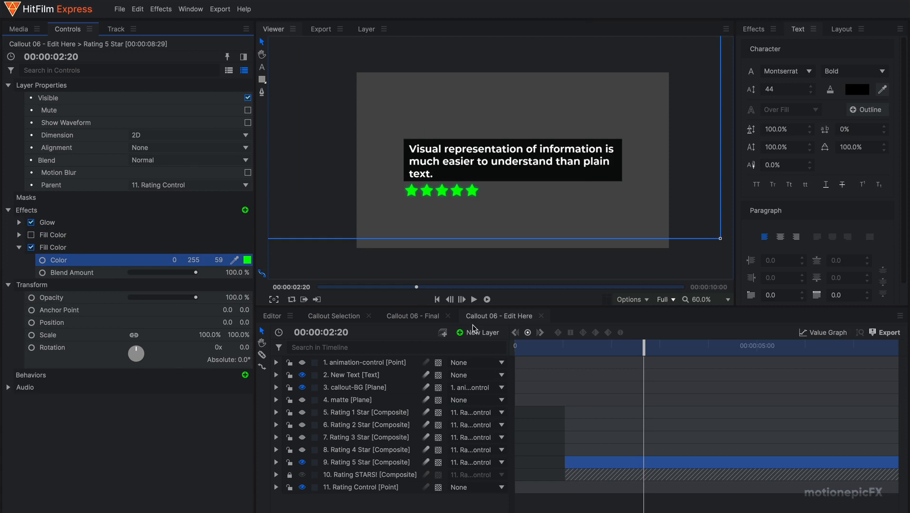
{"action": "left_click", "coordinate": [541, 316]}
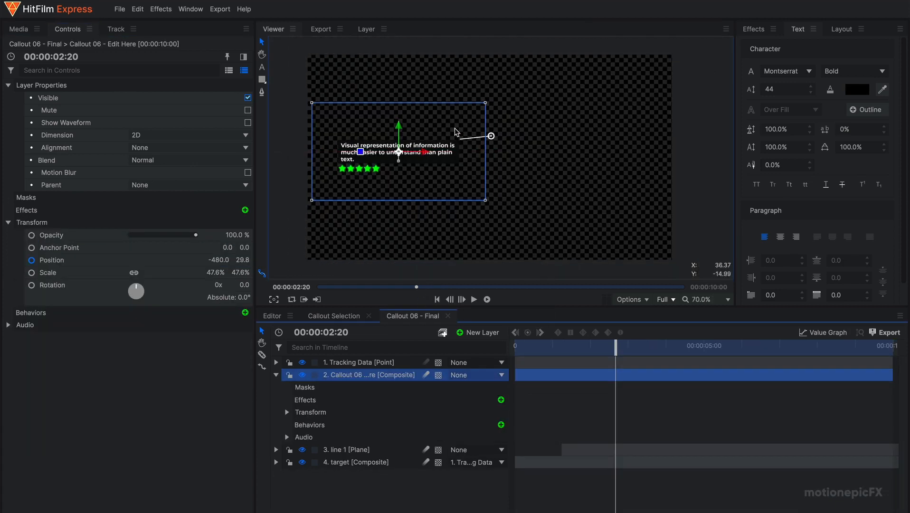
{"action": "left_click", "coordinate": [449, 317]}
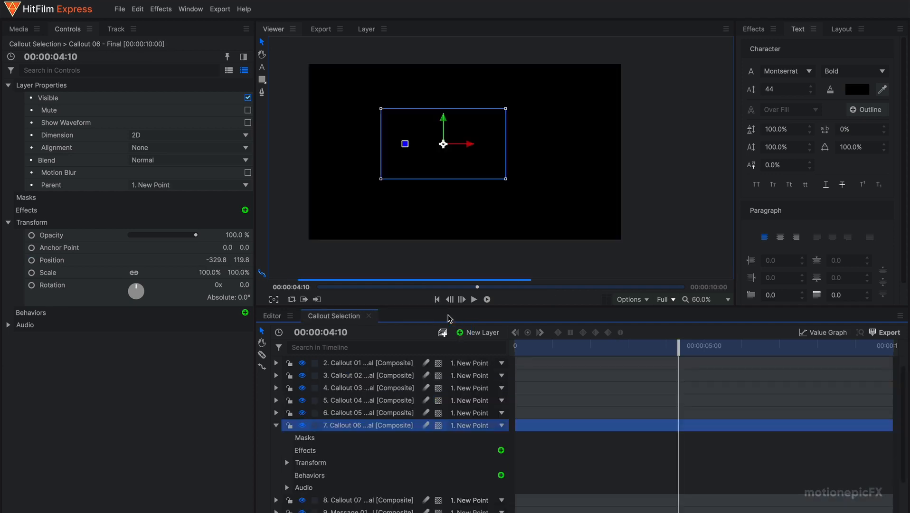
{"action": "left_click", "coordinate": [277, 425]}
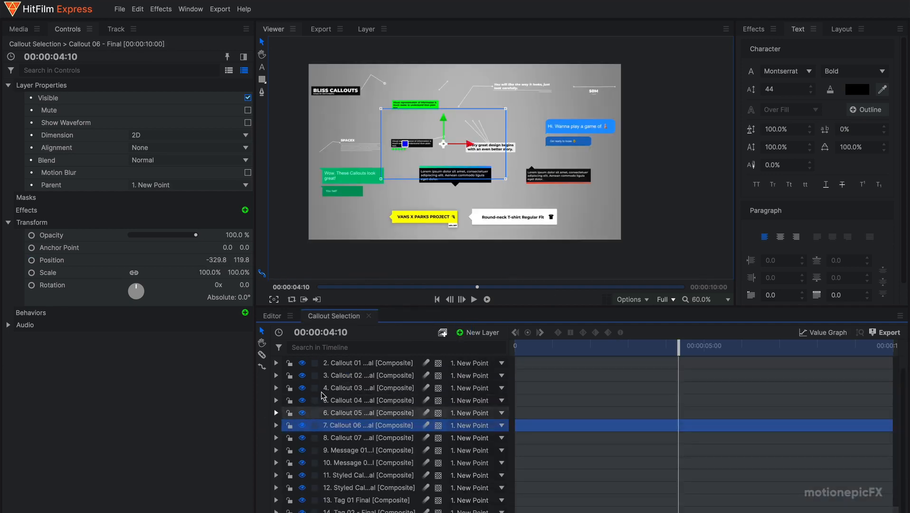
- Open the yellow Tag 02 callout from Callout Selection and go through Tag 02 - Comp into Tag 02 - Edit Here
{"action": "scroll", "coordinate": [490, 246], "scroll_direction": "up", "scroll_amount": 1}
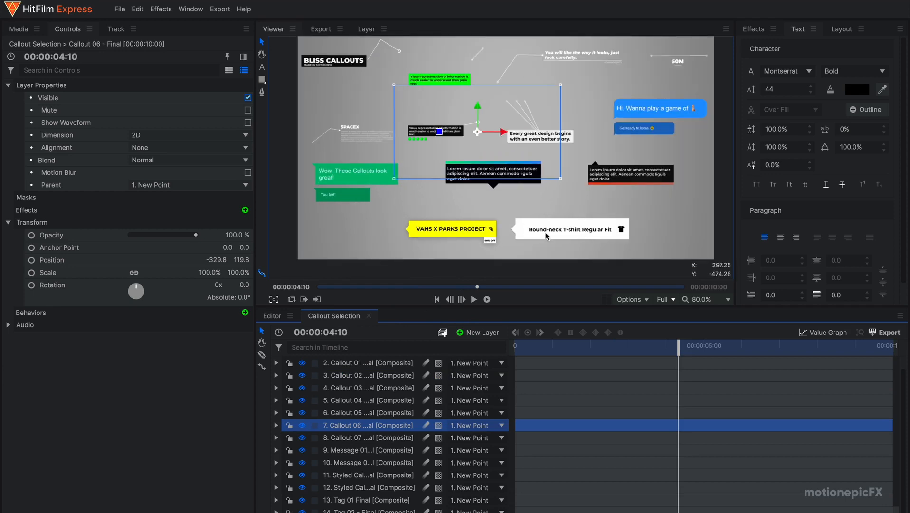
{"action": "double_click", "coordinate": [472, 234]}
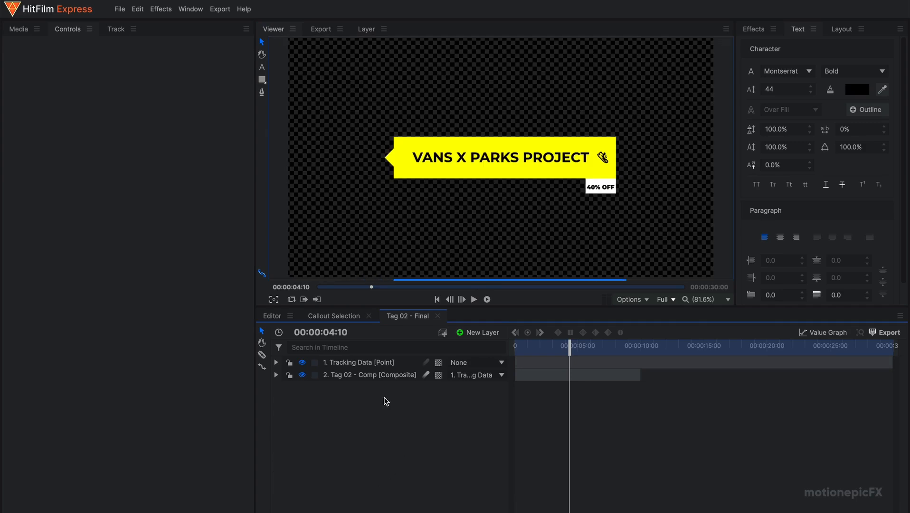
{"action": "left_click", "coordinate": [364, 375]}
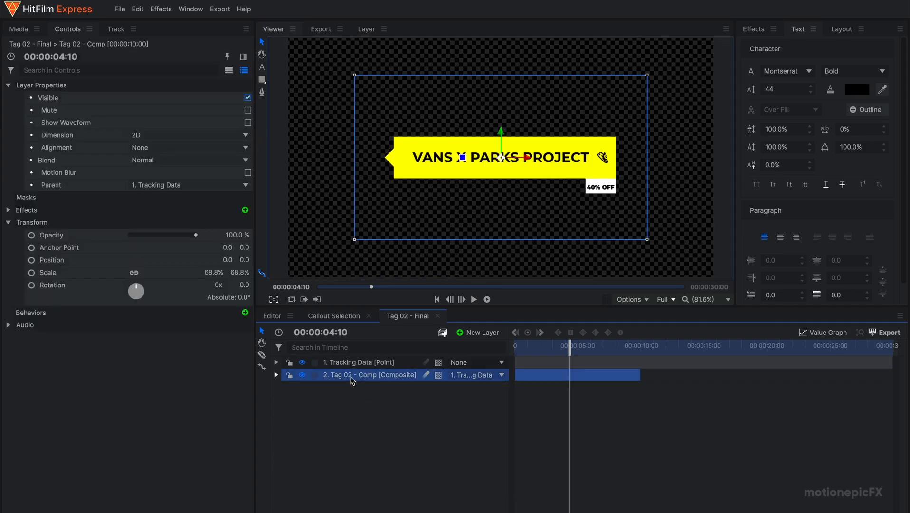
{"action": "double_click", "coordinate": [354, 376]}
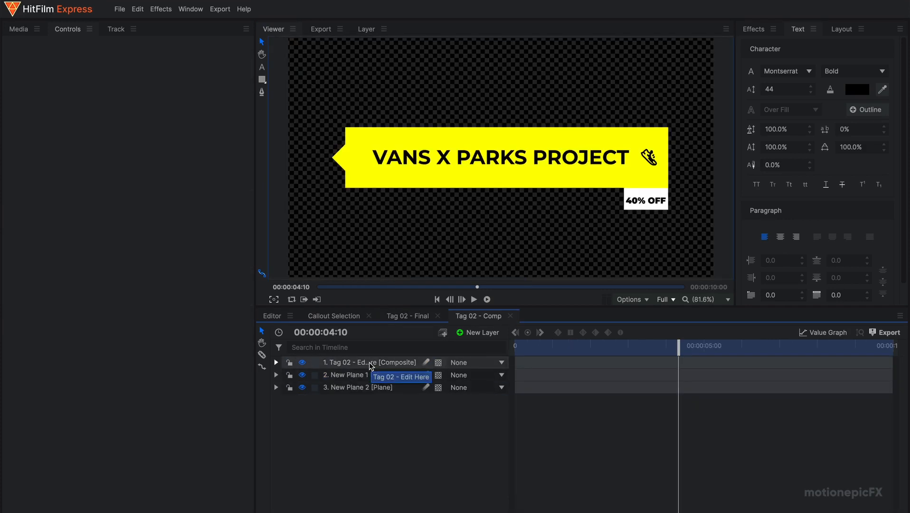
{"action": "double_click", "coordinate": [369, 362]}
- Open the Tag 02 - Icon composite and examine its icons8-sneakers-90.png layer at different magnifications
{"action": "left_click", "coordinate": [369, 378]}
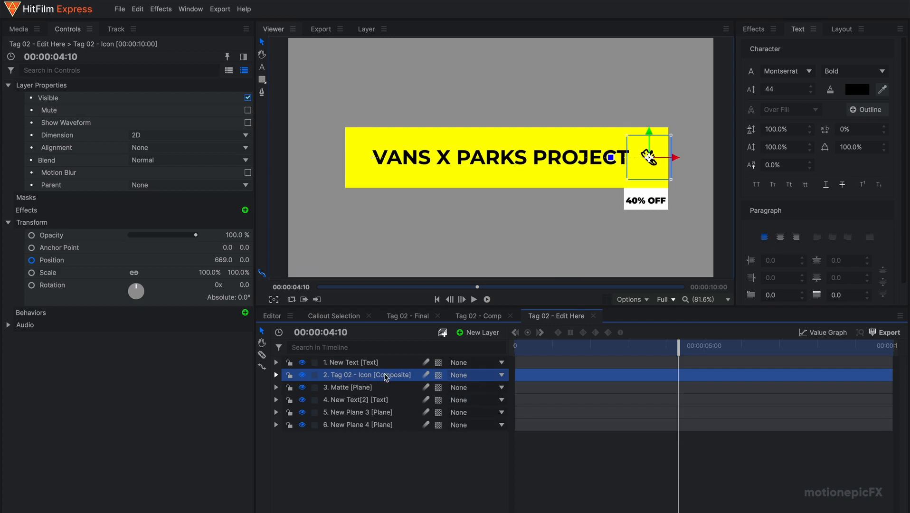
{"action": "double_click", "coordinate": [357, 376]}
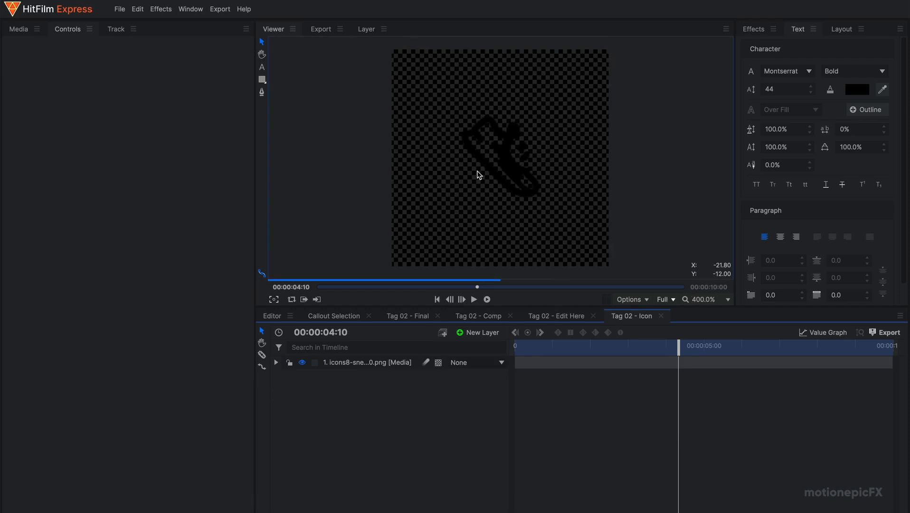
{"action": "scroll", "coordinate": [478, 174], "scroll_direction": "down", "scroll_amount": 4}
{"action": "left_click", "coordinate": [362, 364]}
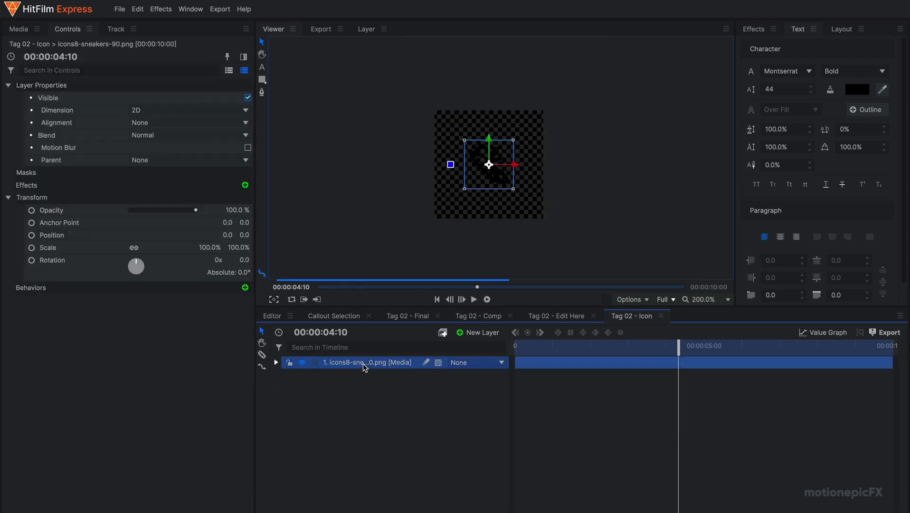
{"action": "scroll", "coordinate": [486, 182], "scroll_direction": "up", "scroll_amount": 5}
{"action": "scroll", "coordinate": [485, 182], "scroll_direction": "up", "scroll_amount": 2}
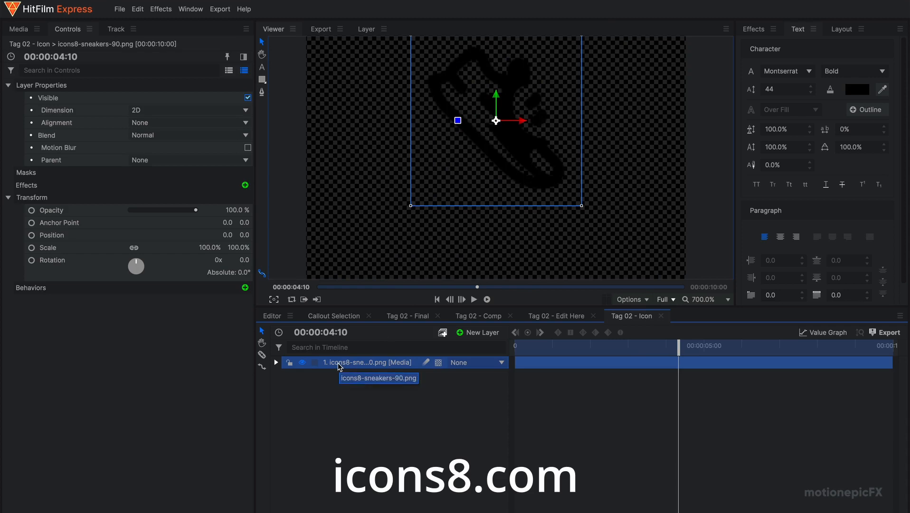
{"action": "scroll", "coordinate": [488, 118], "scroll_direction": "down", "scroll_amount": 7}
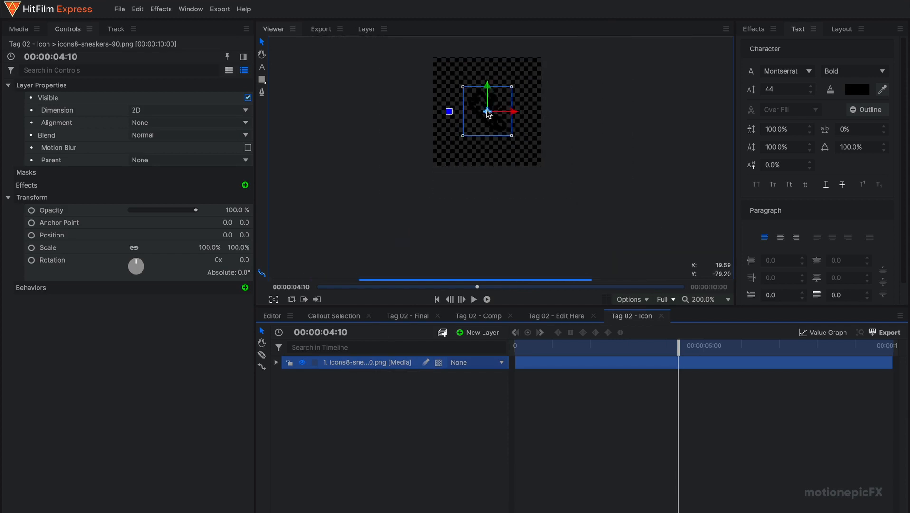
{"action": "scroll", "coordinate": [479, 150], "scroll_direction": "up", "scroll_amount": 2}
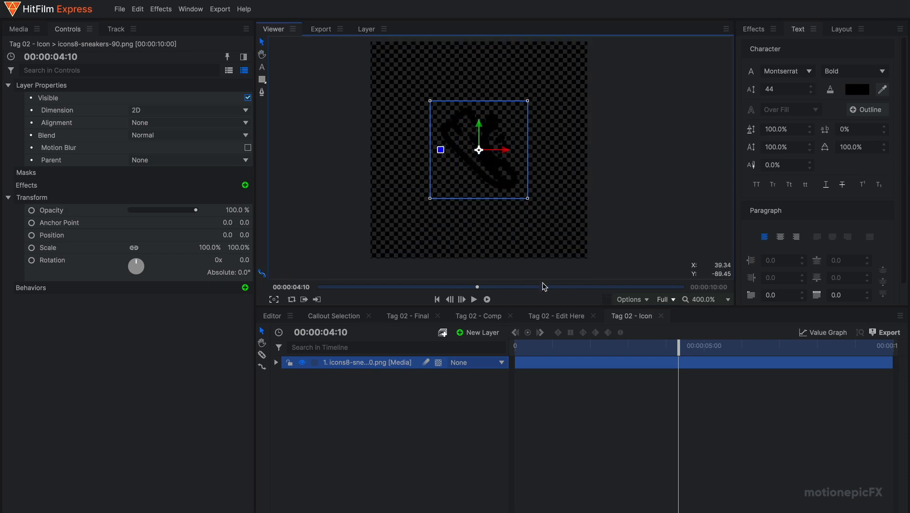
- Close the Tag 02 - Icon timeline and place the Text tool in the 40% OFF text of Tag 02 - Edit Here
{"action": "left_click", "coordinate": [661, 316]}
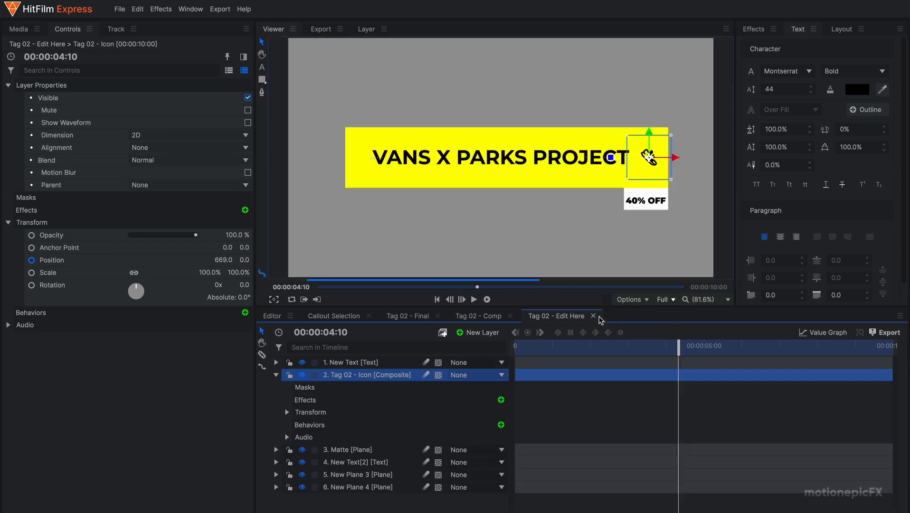
{"action": "scroll", "coordinate": [601, 151], "scroll_direction": "down", "scroll_amount": 2}
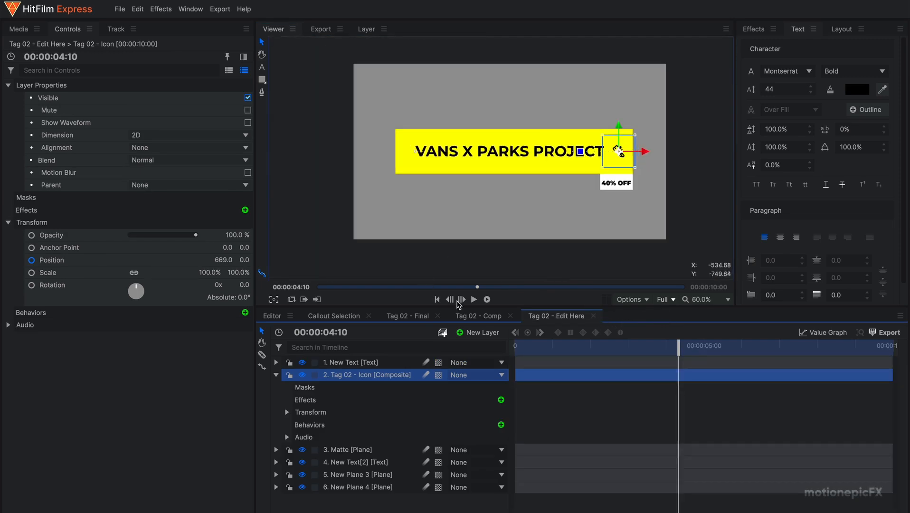
{"action": "key", "text": "t"}
{"action": "left_click", "coordinate": [605, 183]}
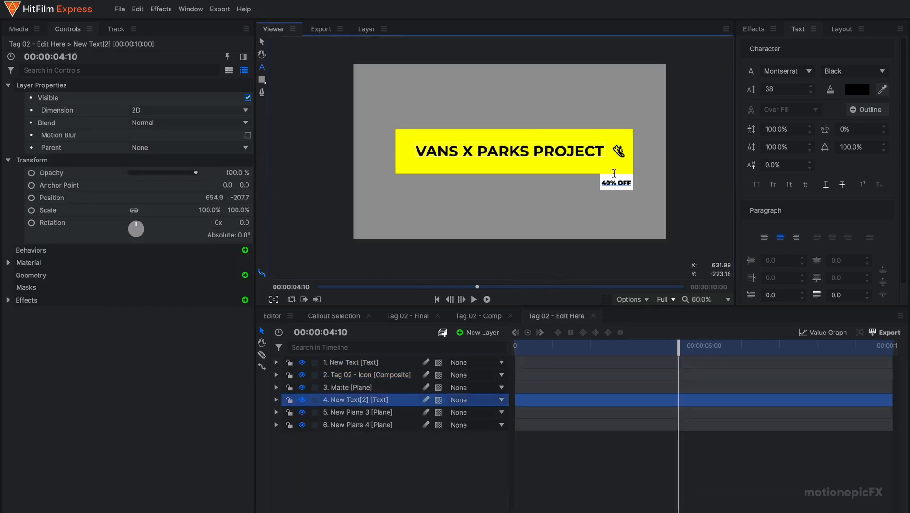
- Inspect the New Plane 3 and New Plane 4 layers of Tag 02 - Edit Here, toggling New Plane 4's visibility
{"action": "left_click", "coordinate": [361, 413]}
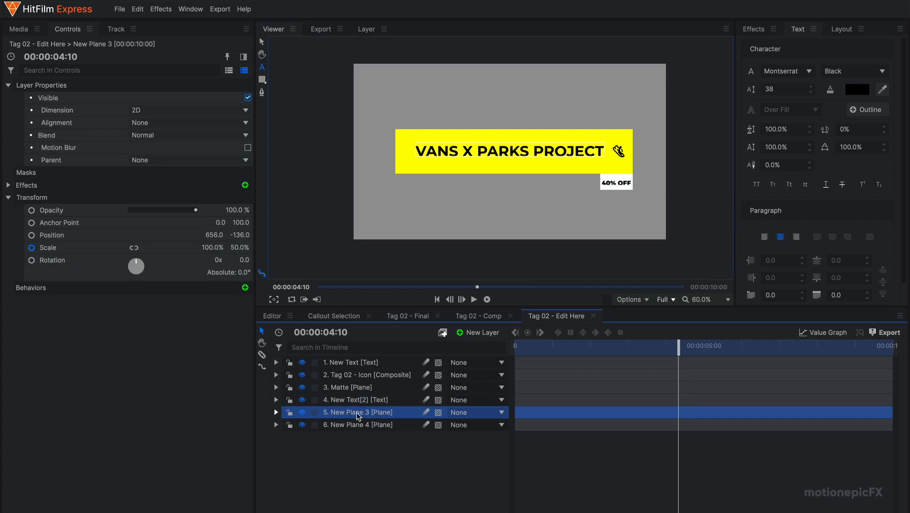
{"action": "left_click", "coordinate": [362, 426]}
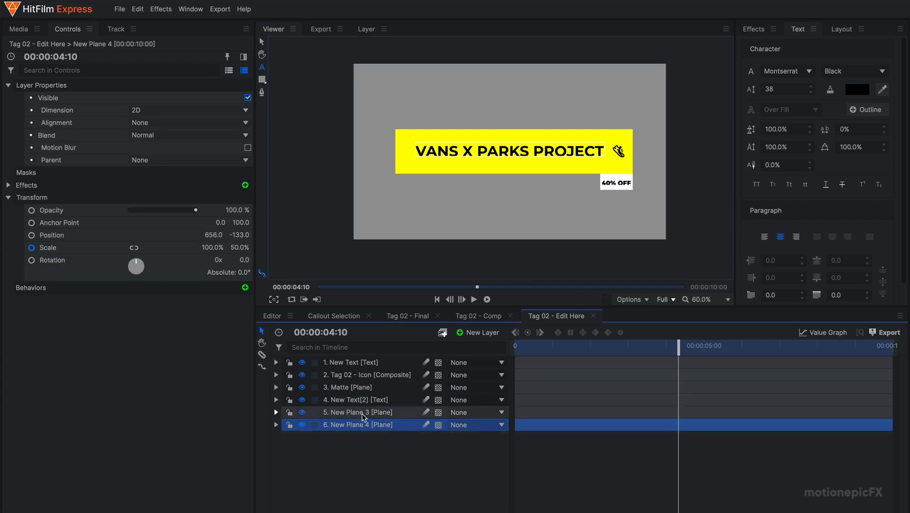
{"action": "left_click", "coordinate": [303, 426]}
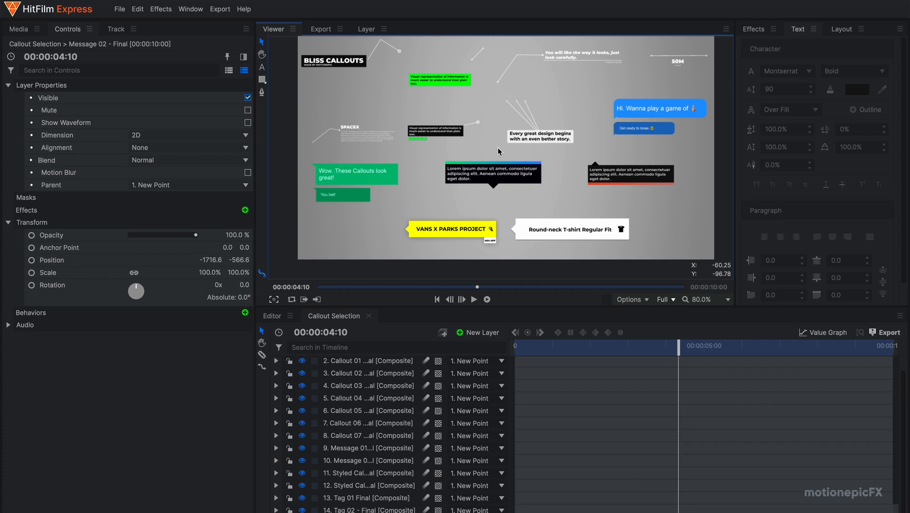
{"action": "scroll", "coordinate": [498, 151], "scroll_direction": "down", "scroll_amount": 1}
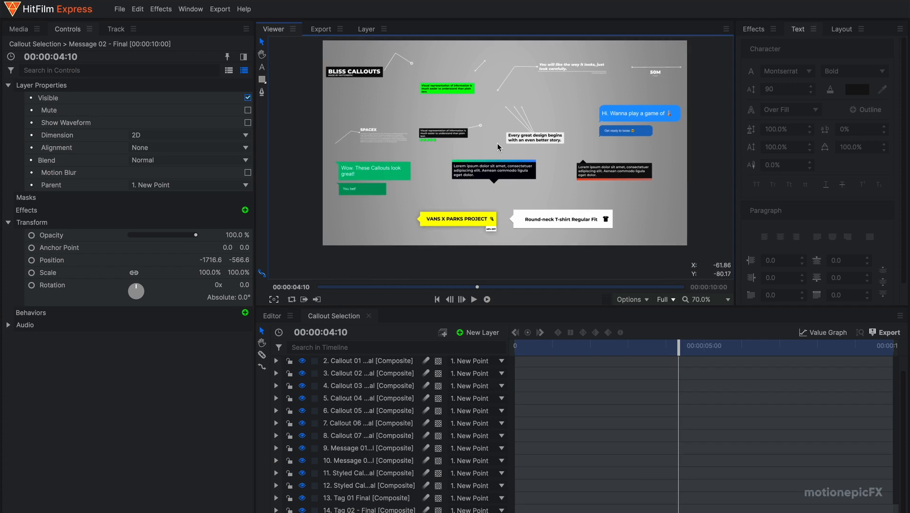
{"action": "left_click_drag", "start_coordinate": [495, 147], "coordinate": [496, 154]}
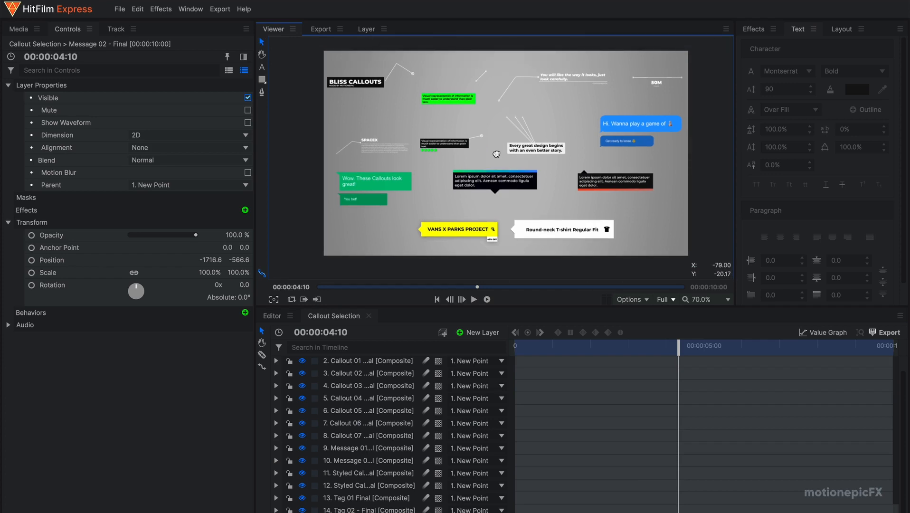